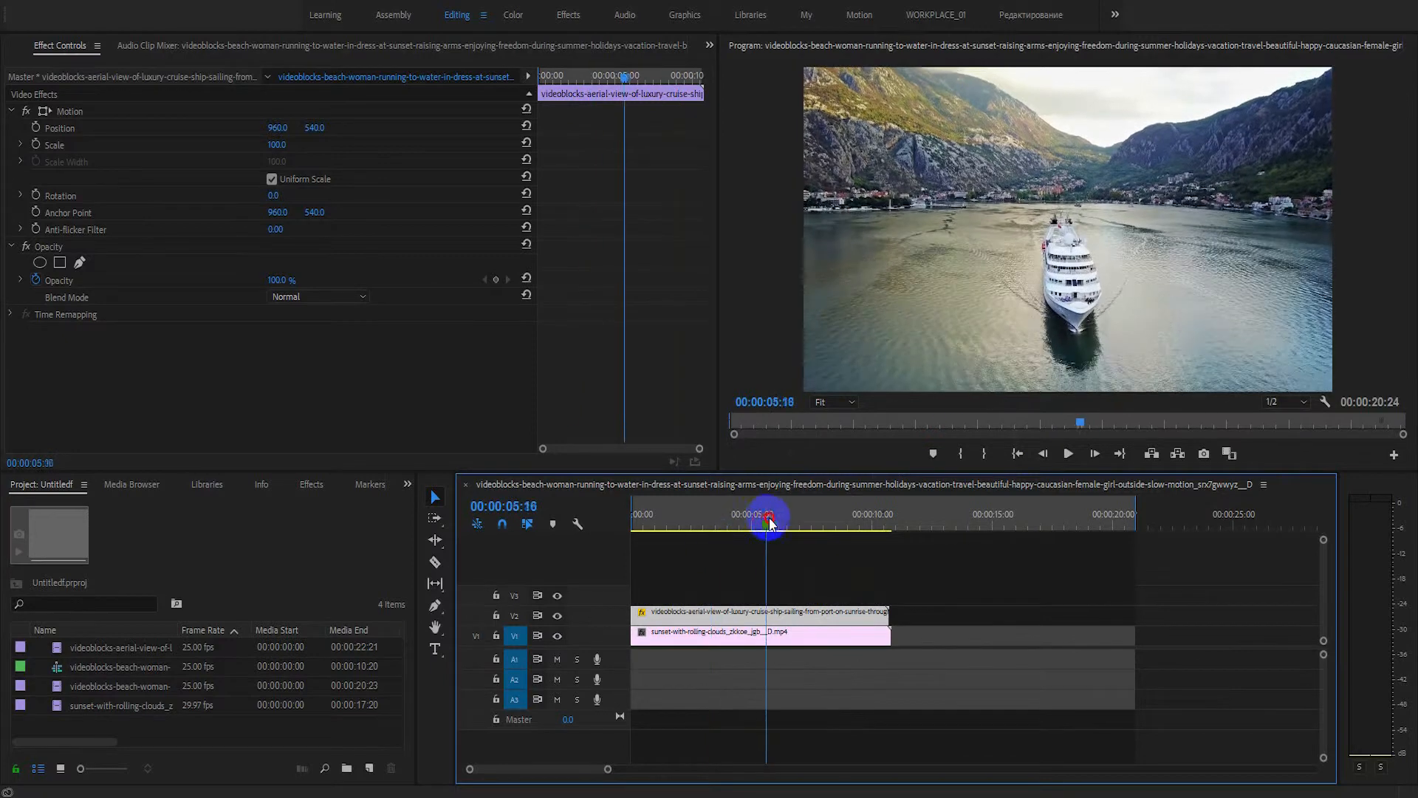
Start a free-draw Bezier opacity mask on the cruise ship clip and set its mask feather to 0.
left_click(853, 404)
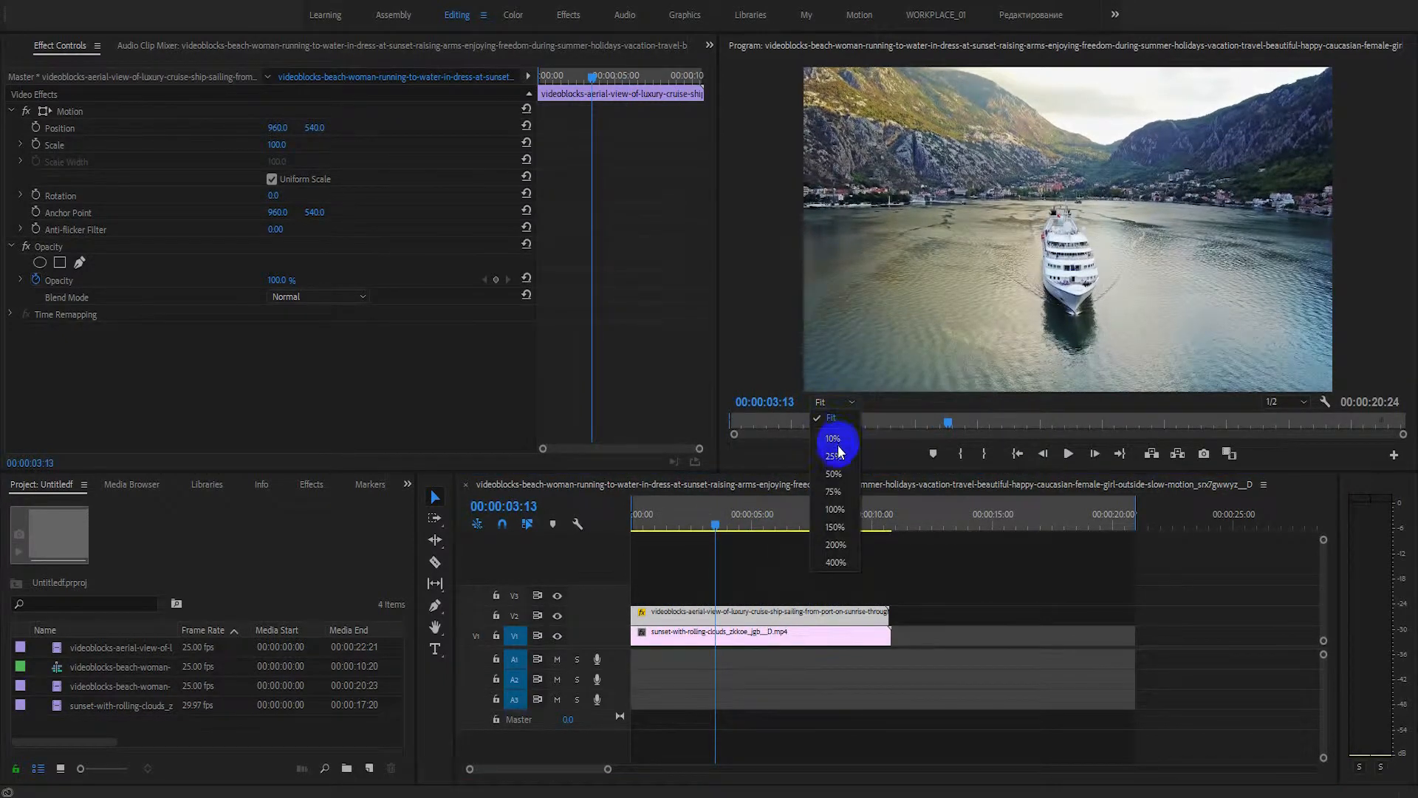
left_click(838, 456)
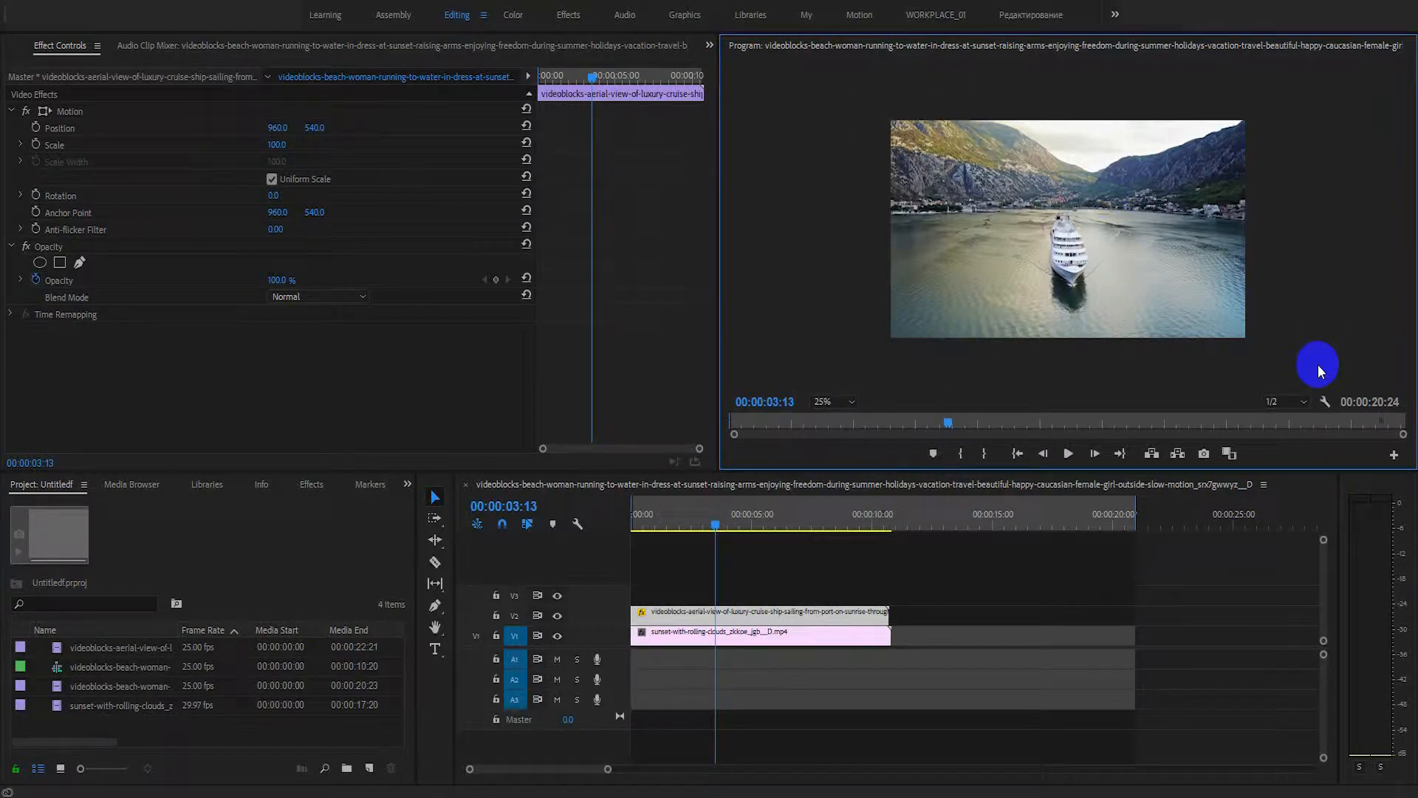
left_click(742, 618)
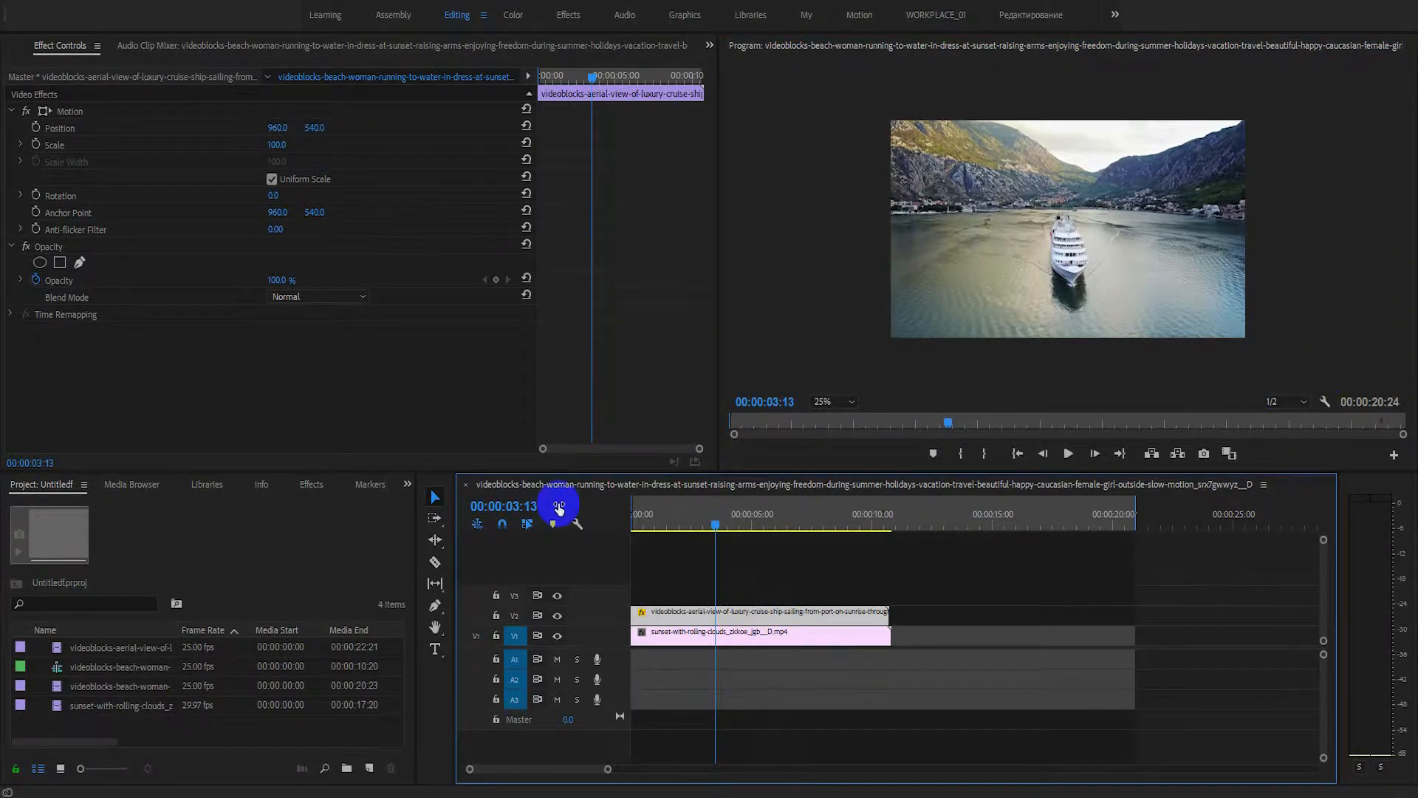
left_click(80, 263)
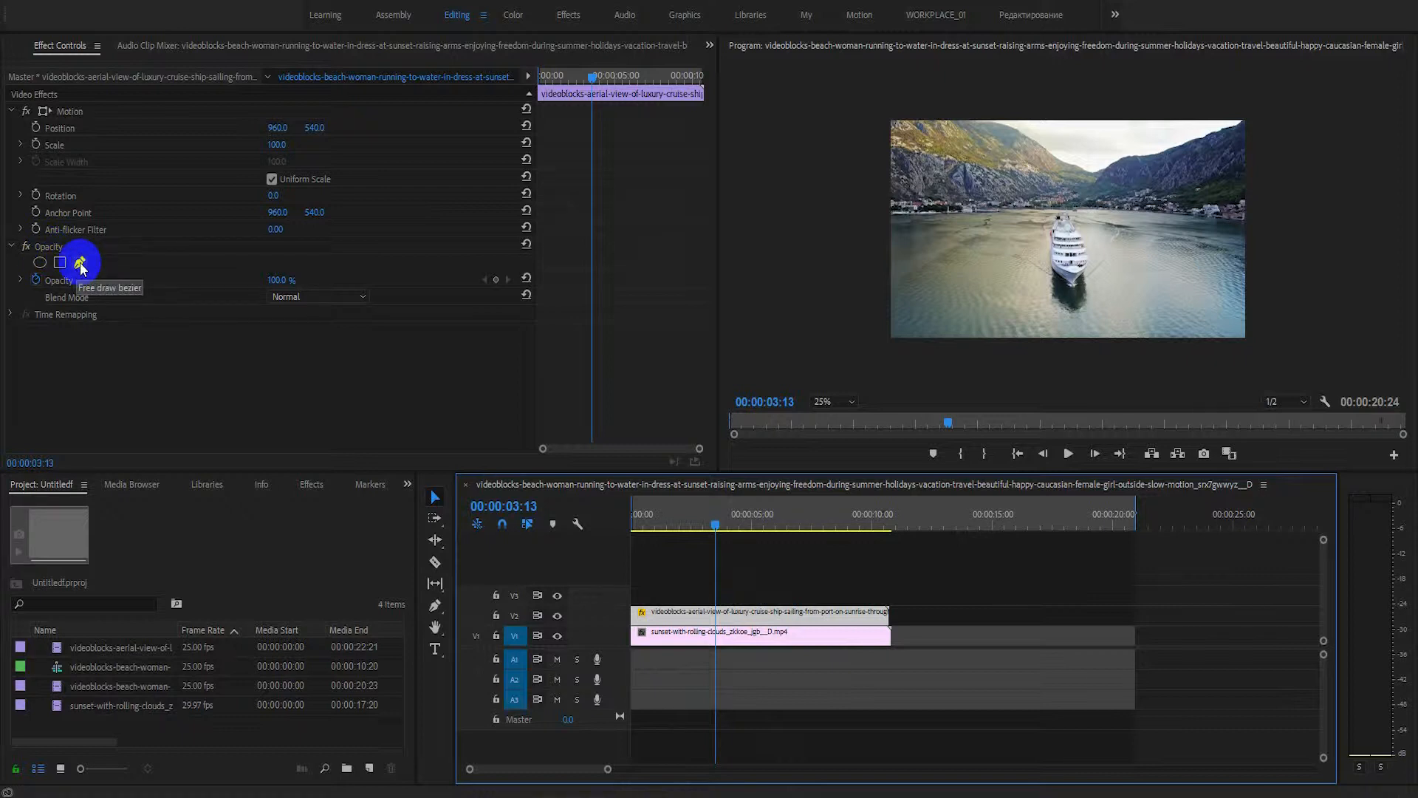
left_click(822, 225)
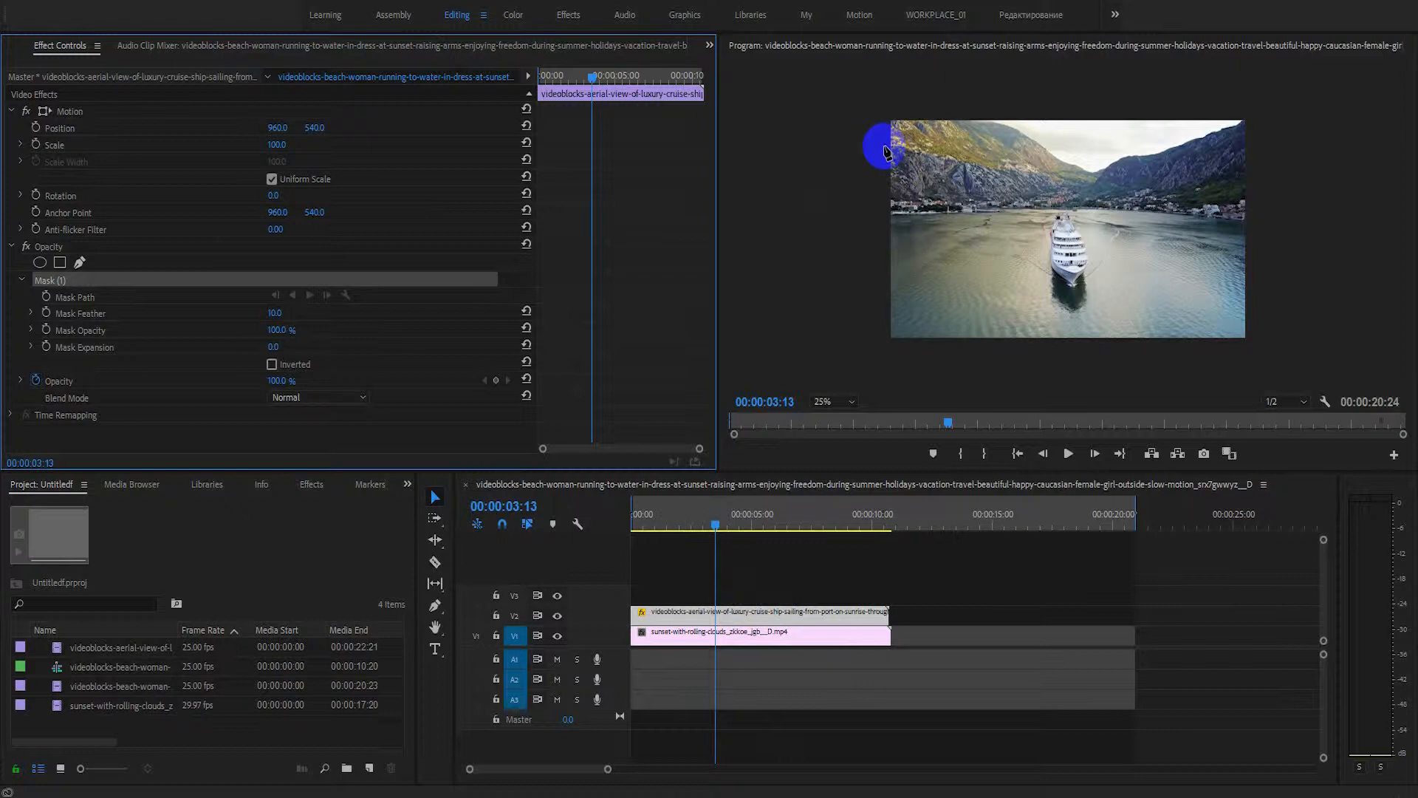
left_click(277, 313)
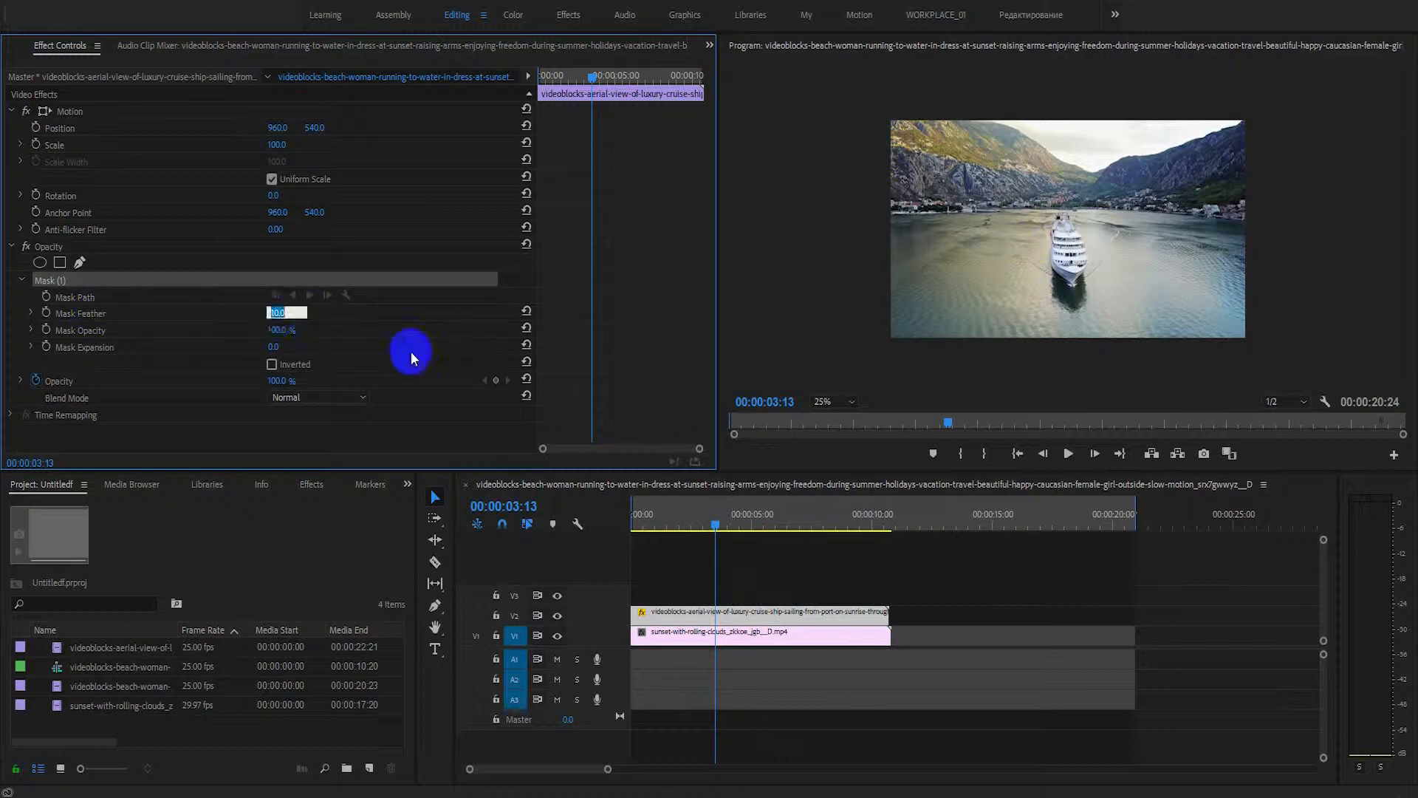
type("0")
key("Return")
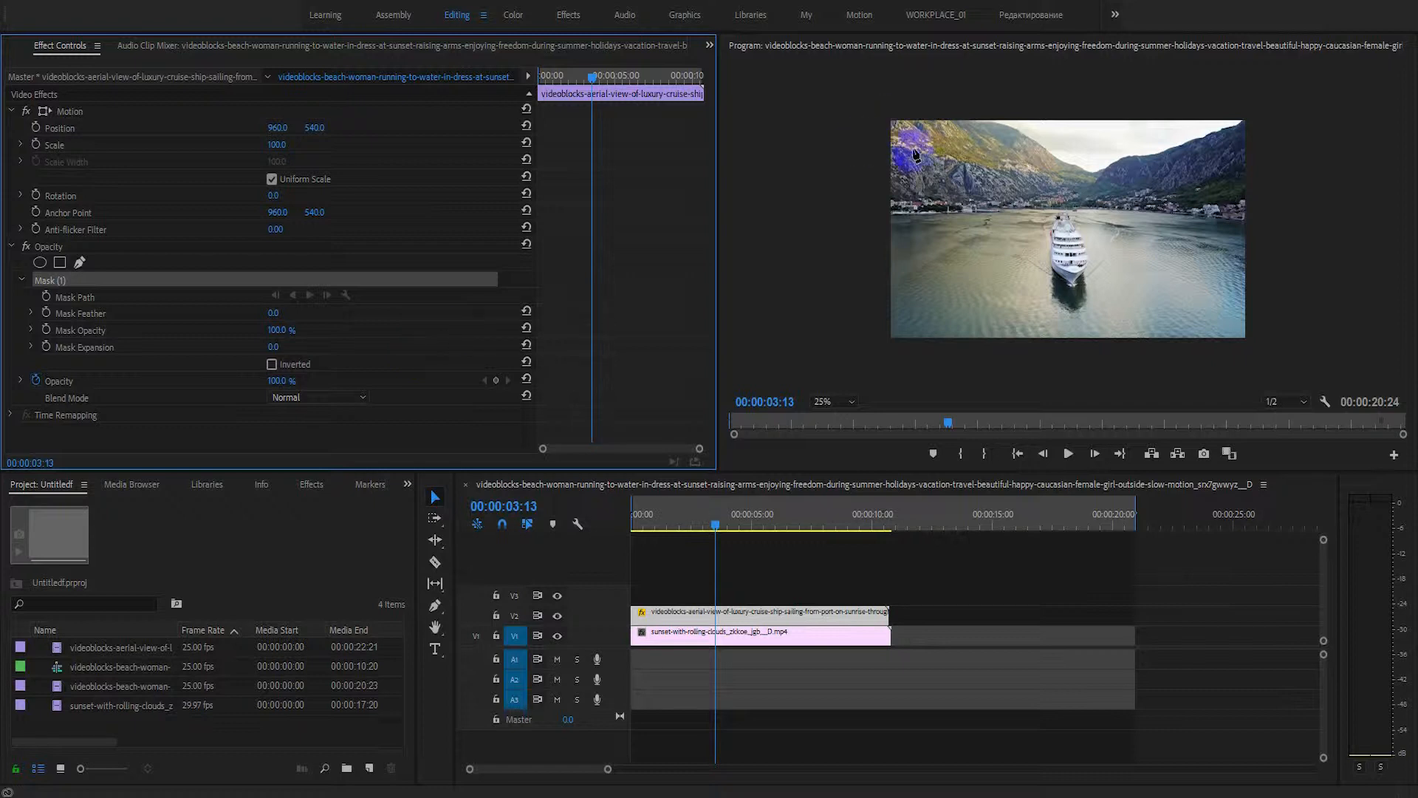
Trace the mask path from just outside the frame's left edge along the left mountain slope to the valley between the mountains.
left_click(885, 148)
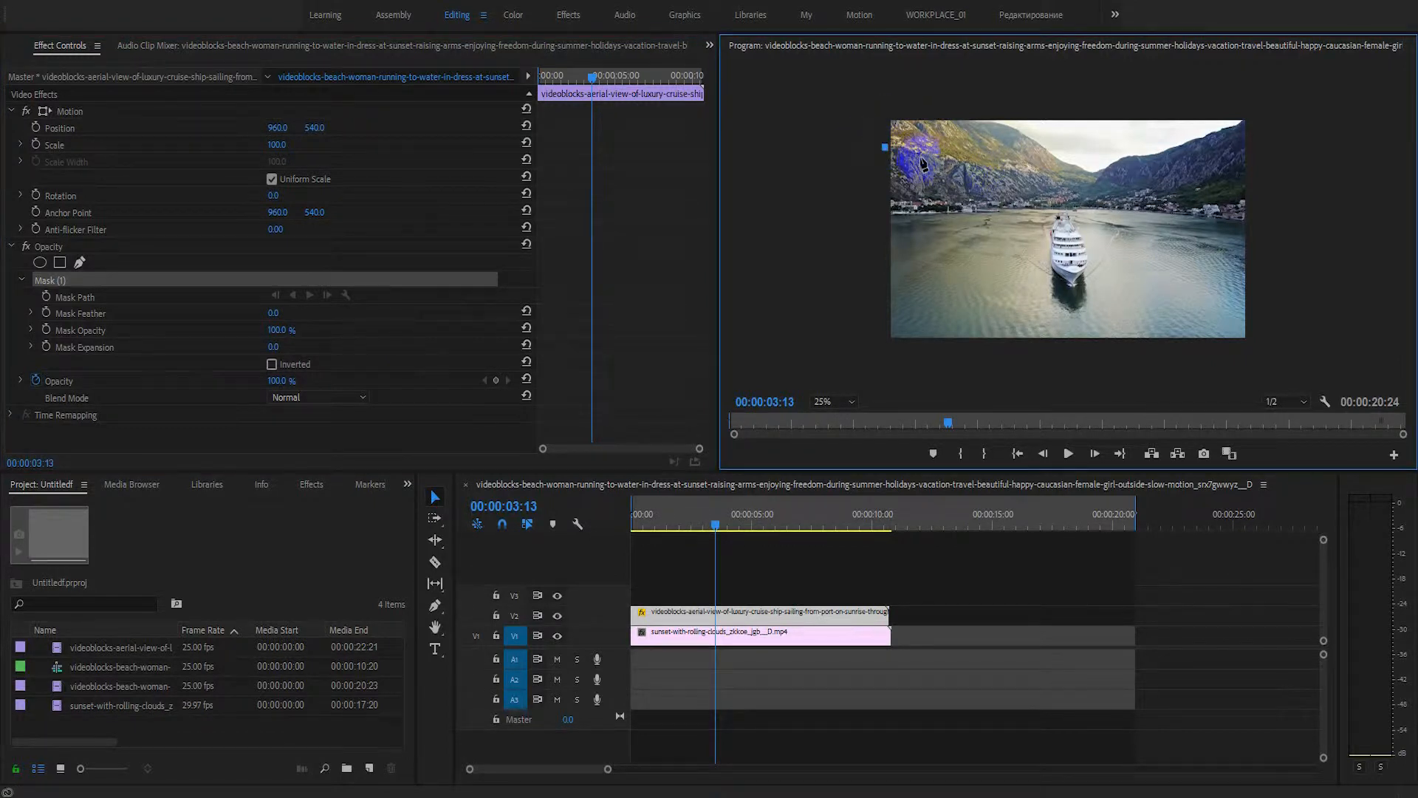
left_click(931, 158)
left_click(976, 162)
left_click(1016, 166)
left_click(1054, 180)
left_click(1083, 194)
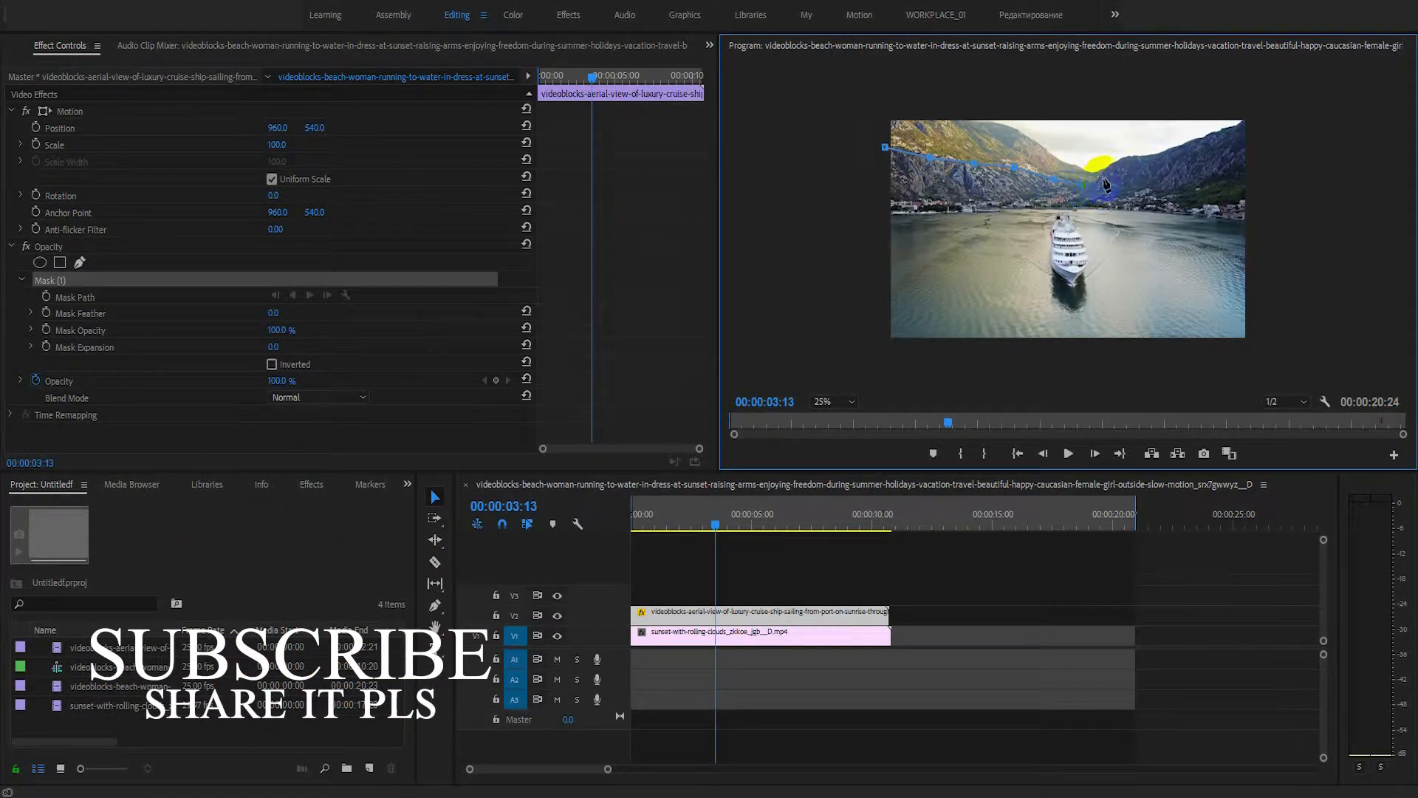
left_click(1100, 179)
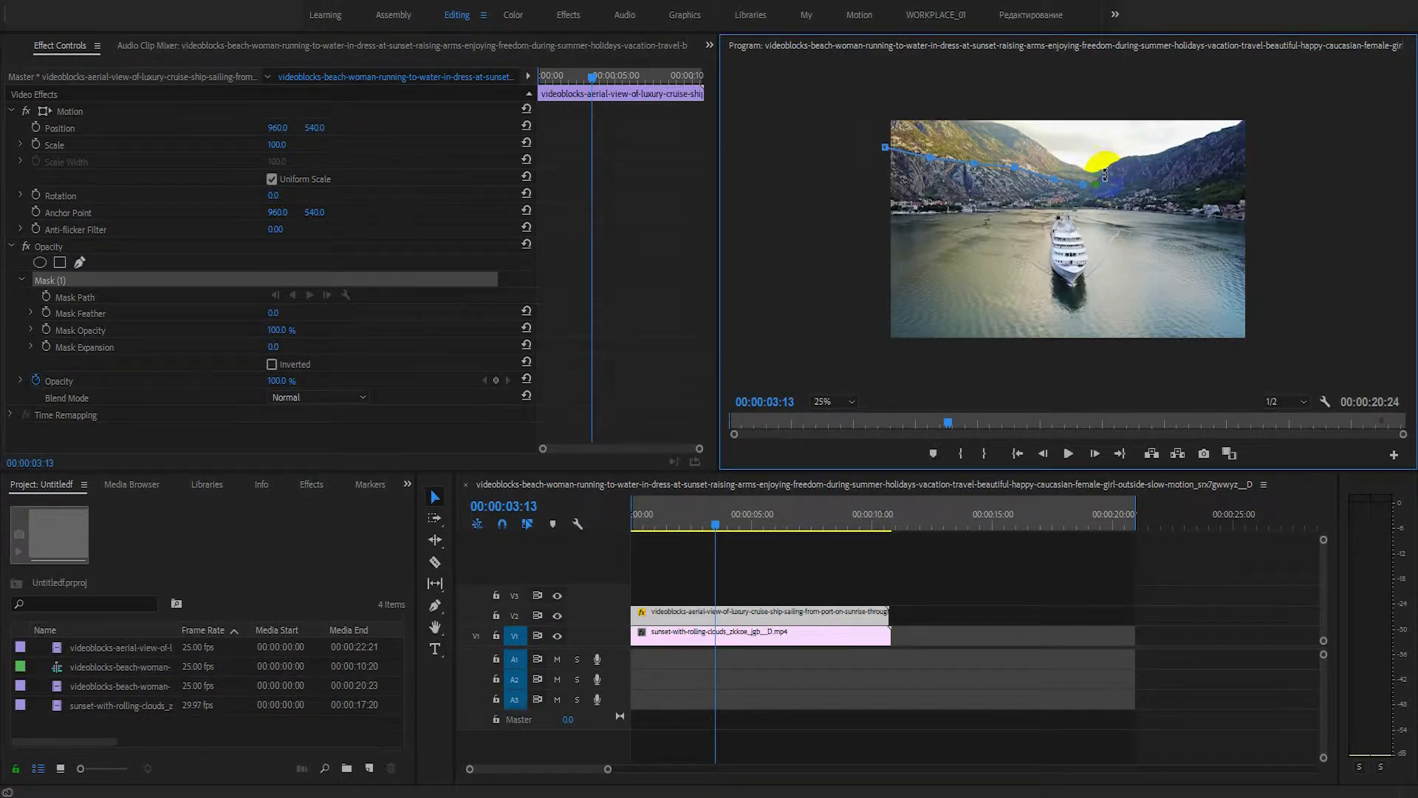
Continue the mask path up the right mountain ridge and close it around the sky above the frame.
left_click(1111, 163)
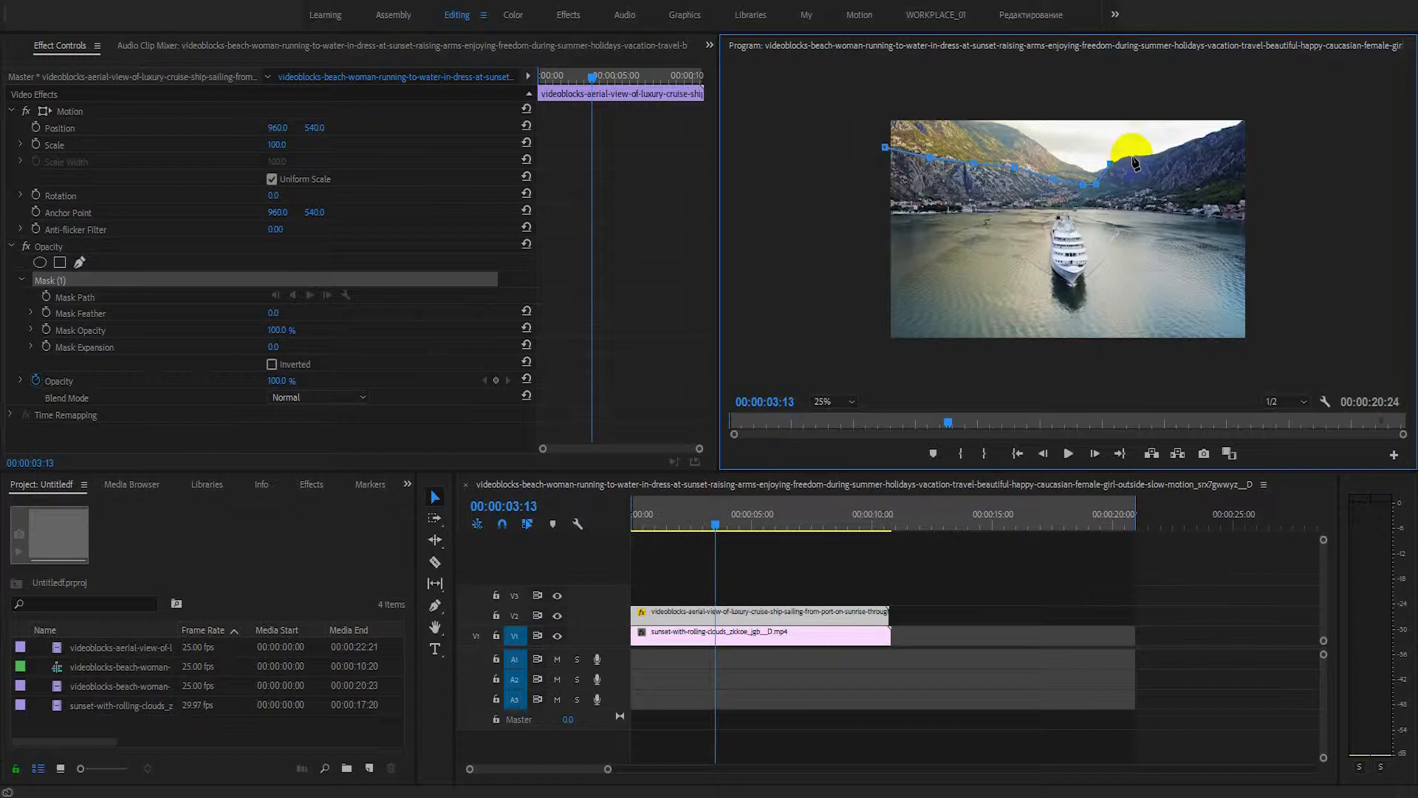
left_click_drag(1134, 156, 1143, 163)
left_click(1133, 156, "alt")
left_click(1177, 147)
left_click(1207, 134)
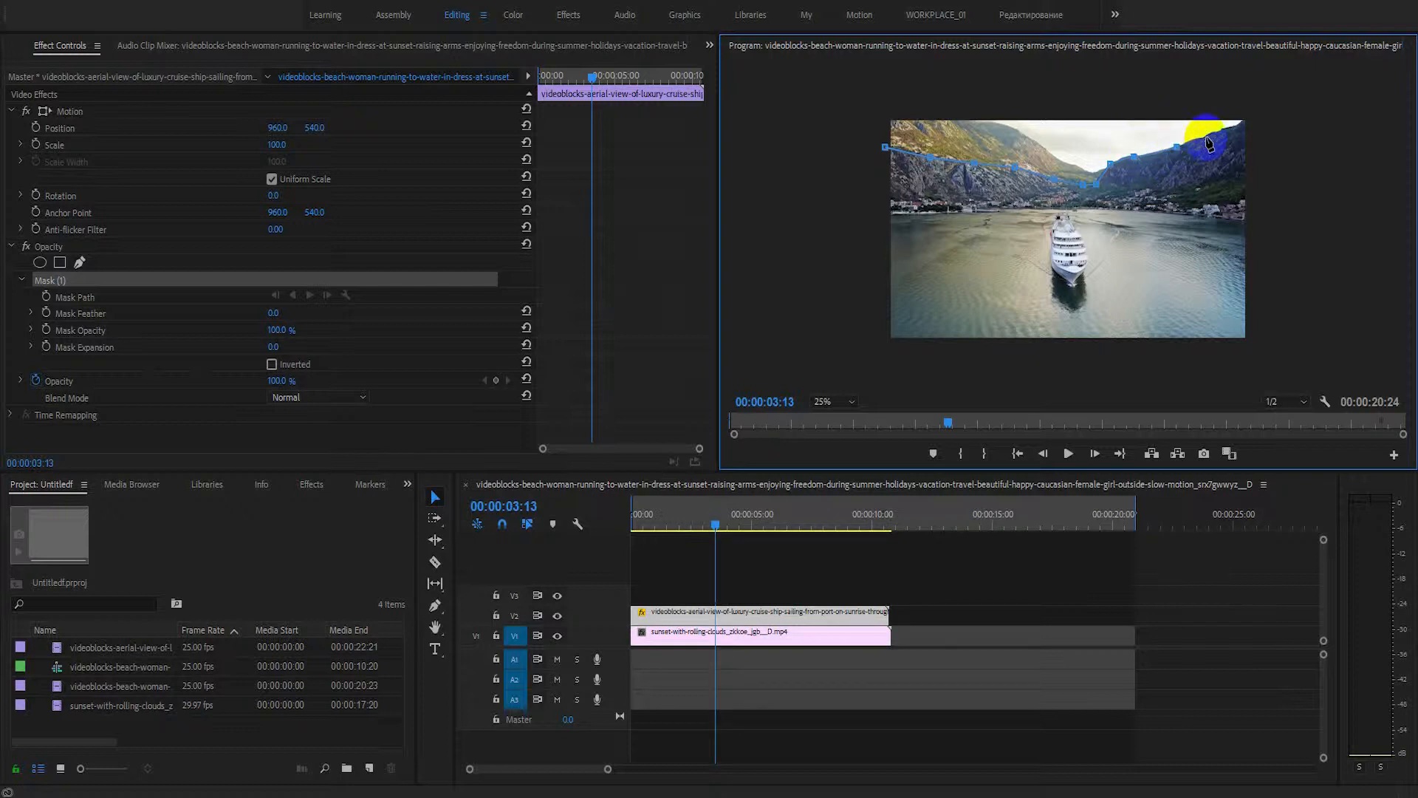
left_click(1242, 124)
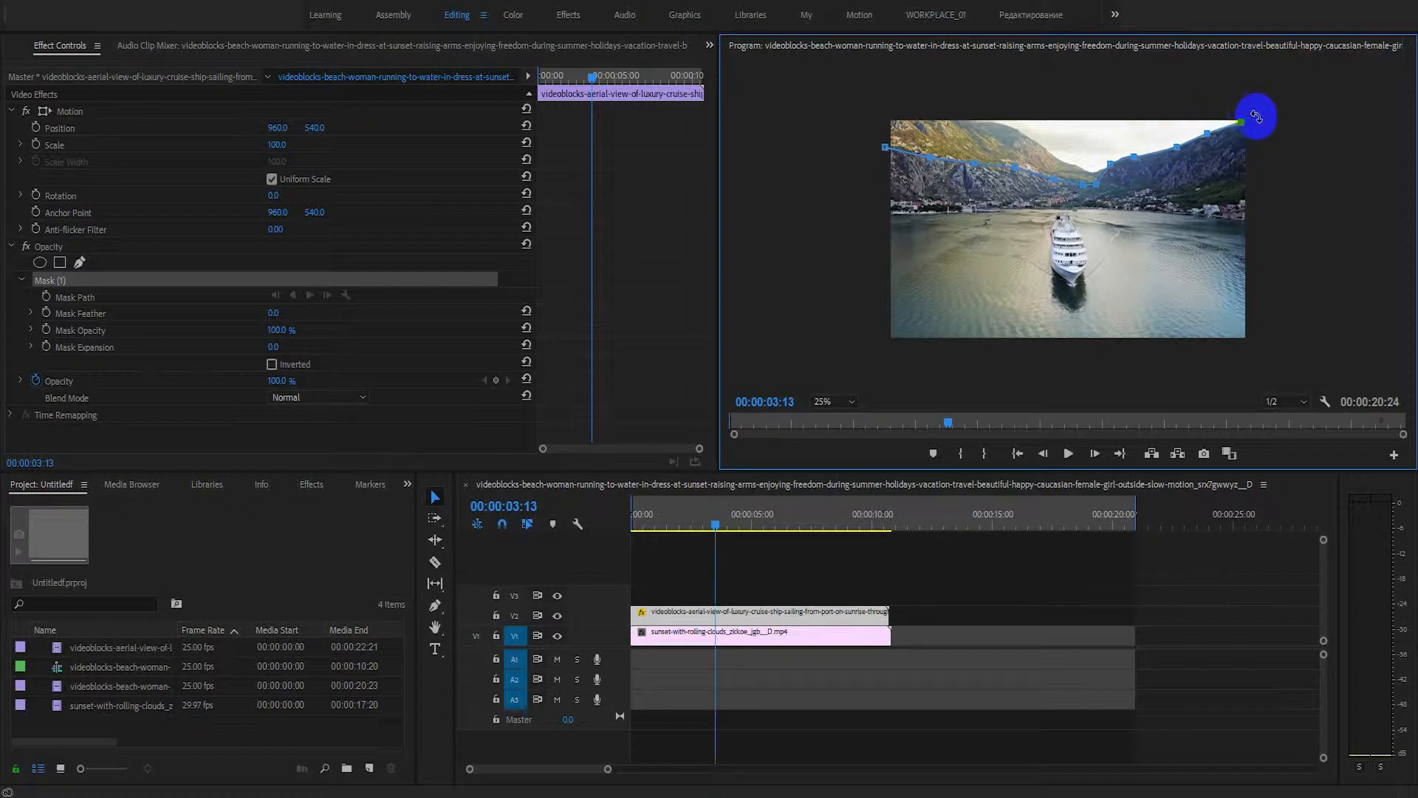
left_click(1268, 110)
left_click(941, 84)
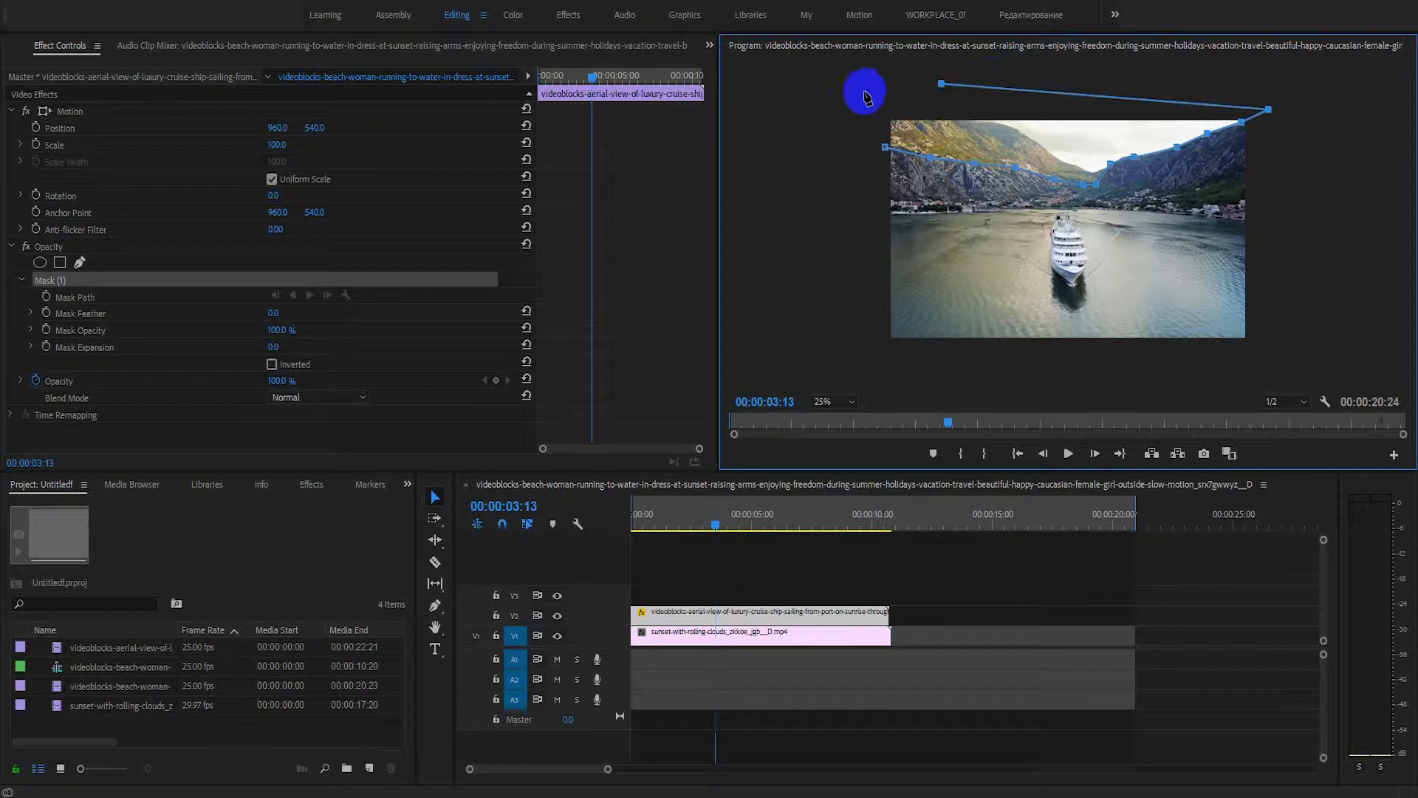
left_click(863, 92)
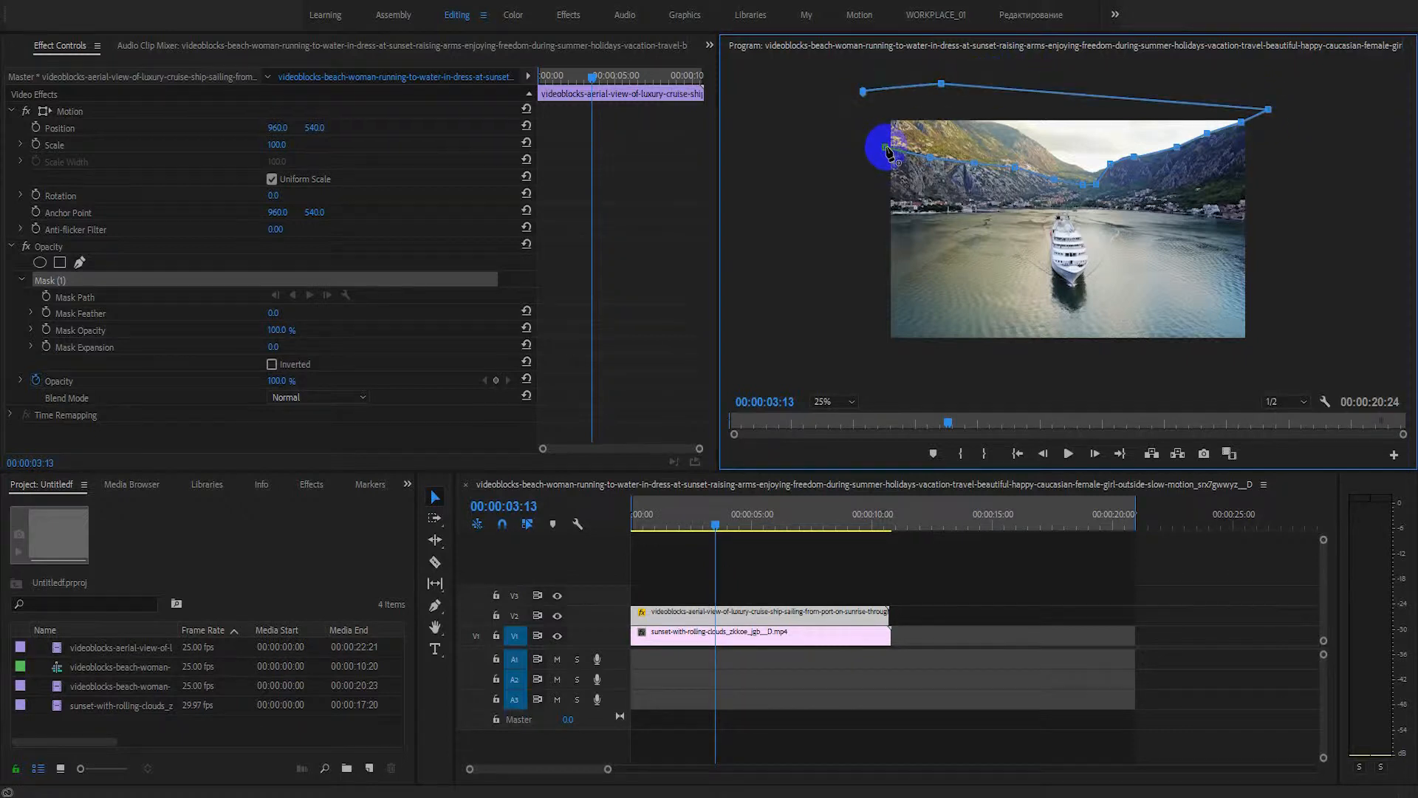
left_click(885, 147)
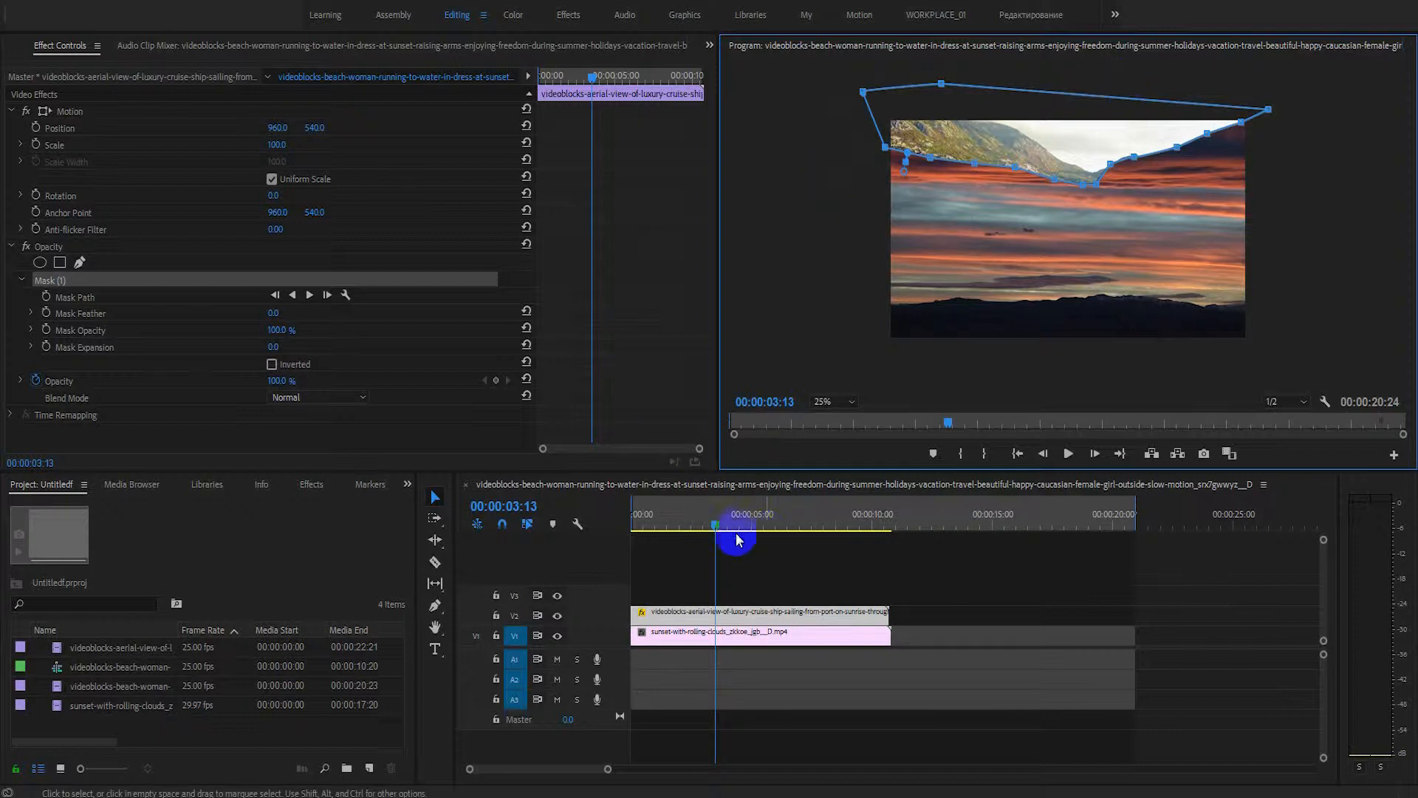
Invert the sky mask on the ship clip and play the sequence to check the composite.
left_click_drag(715, 531, 687, 527)
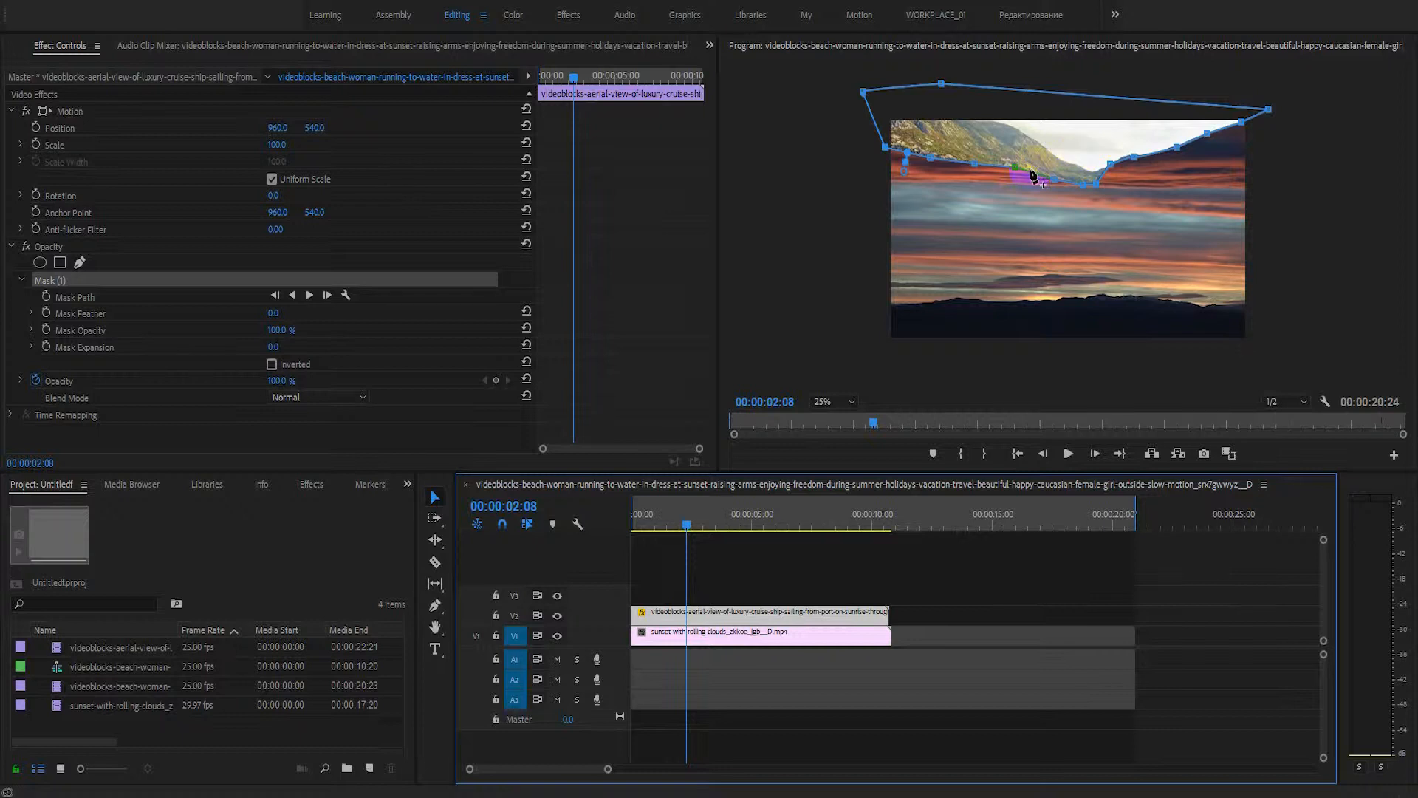
left_click(272, 364)
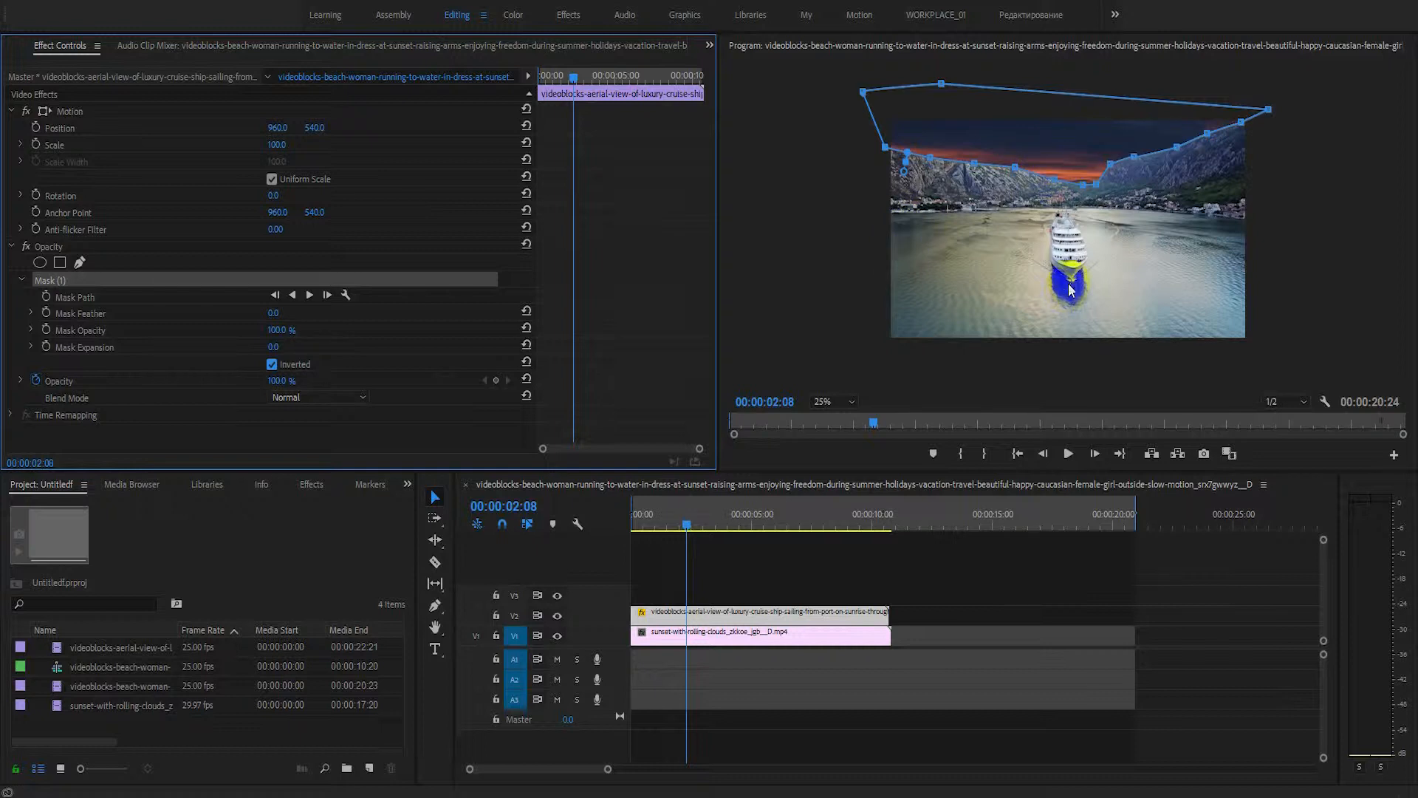
left_click_drag(683, 526, 600, 521)
key("space")
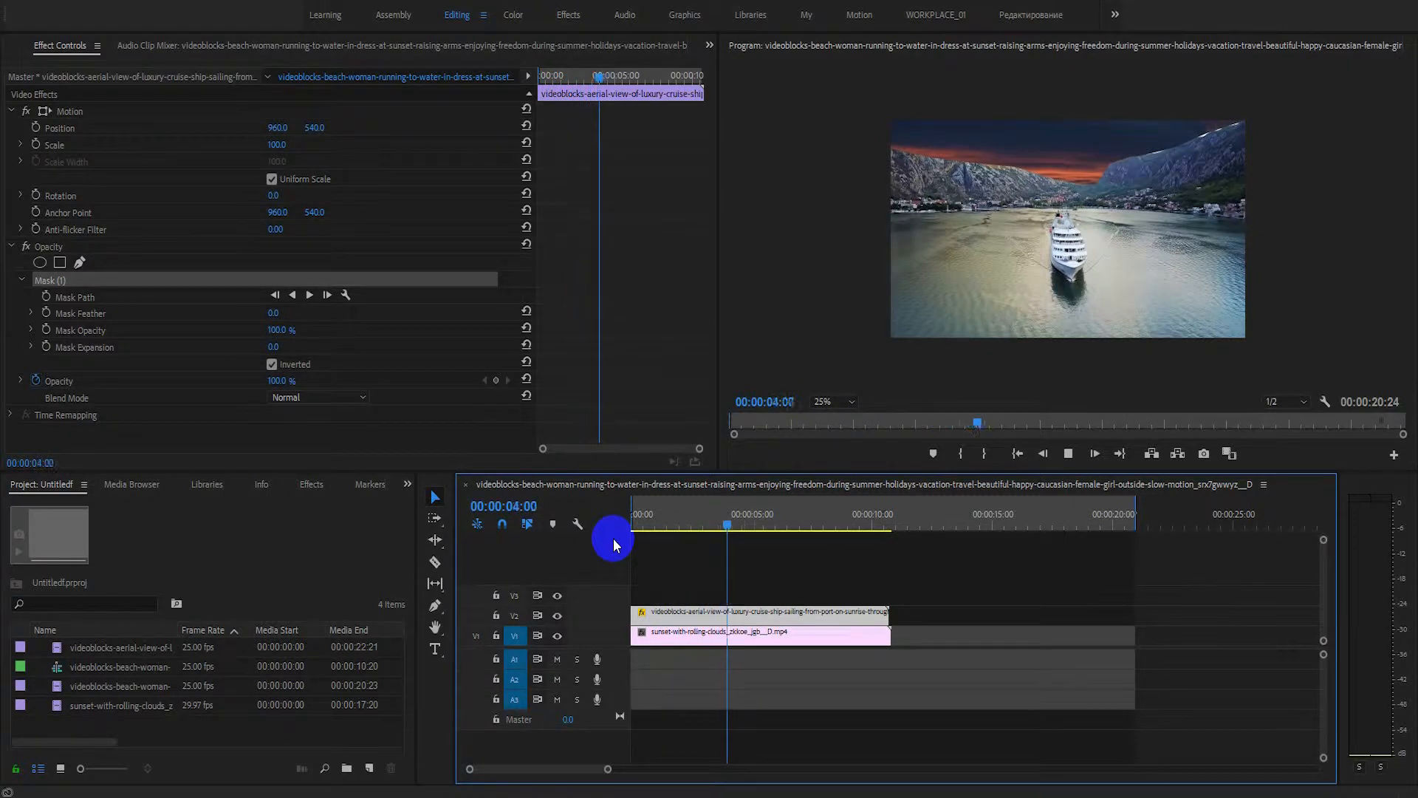
key("space")
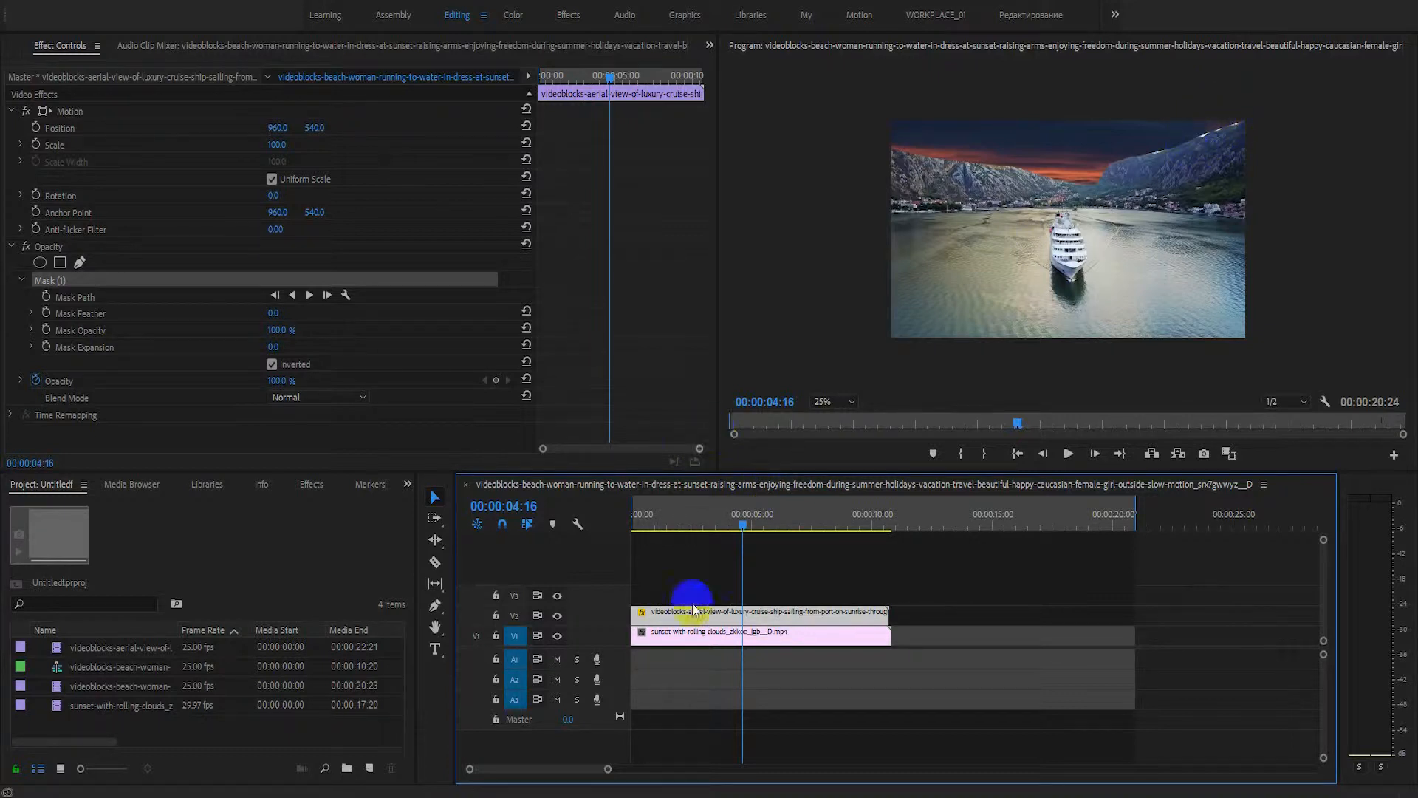
Select the ship clip's mask and shift its points slightly lower along both mountain ridges to remove the remaining bright sky edge.
left_click(57, 285)
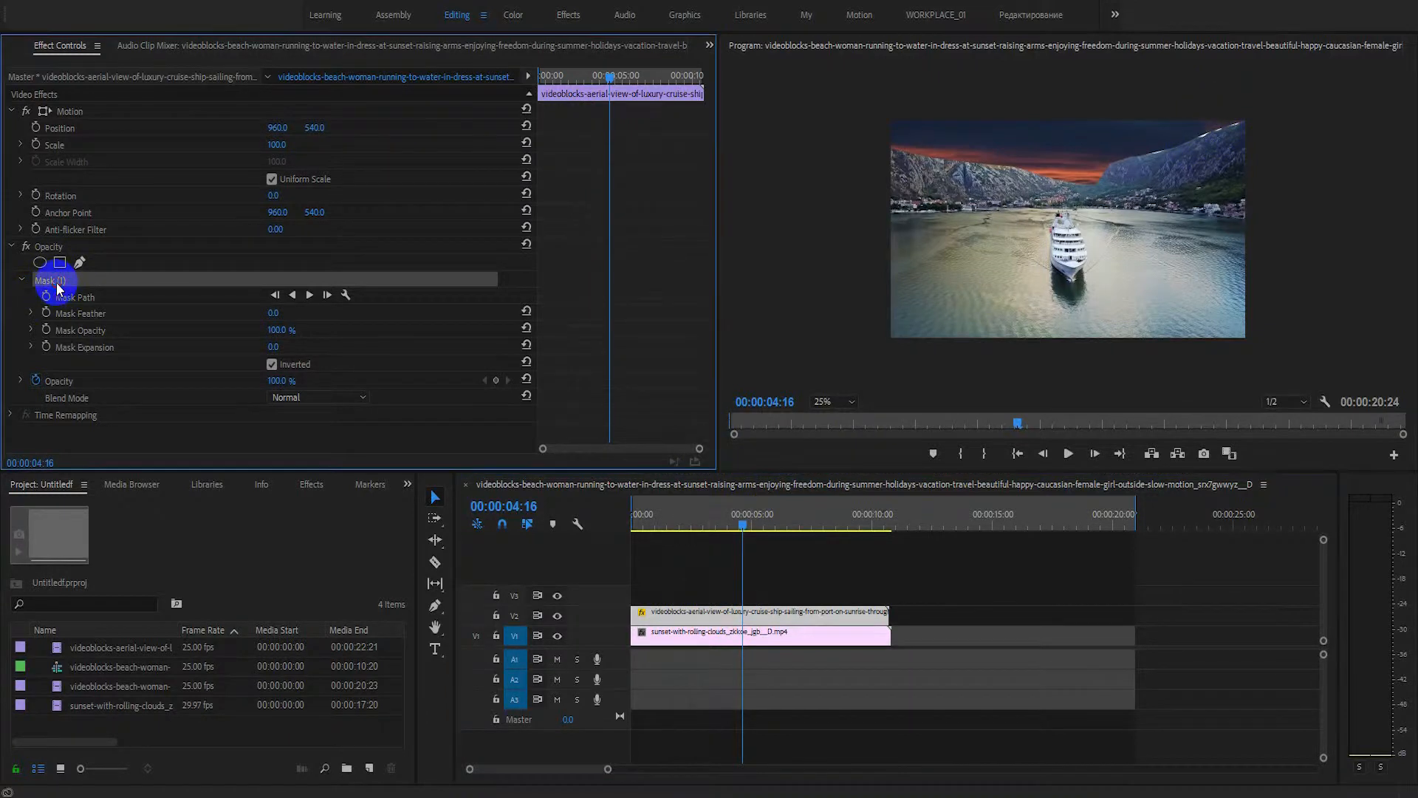
left_click(730, 639)
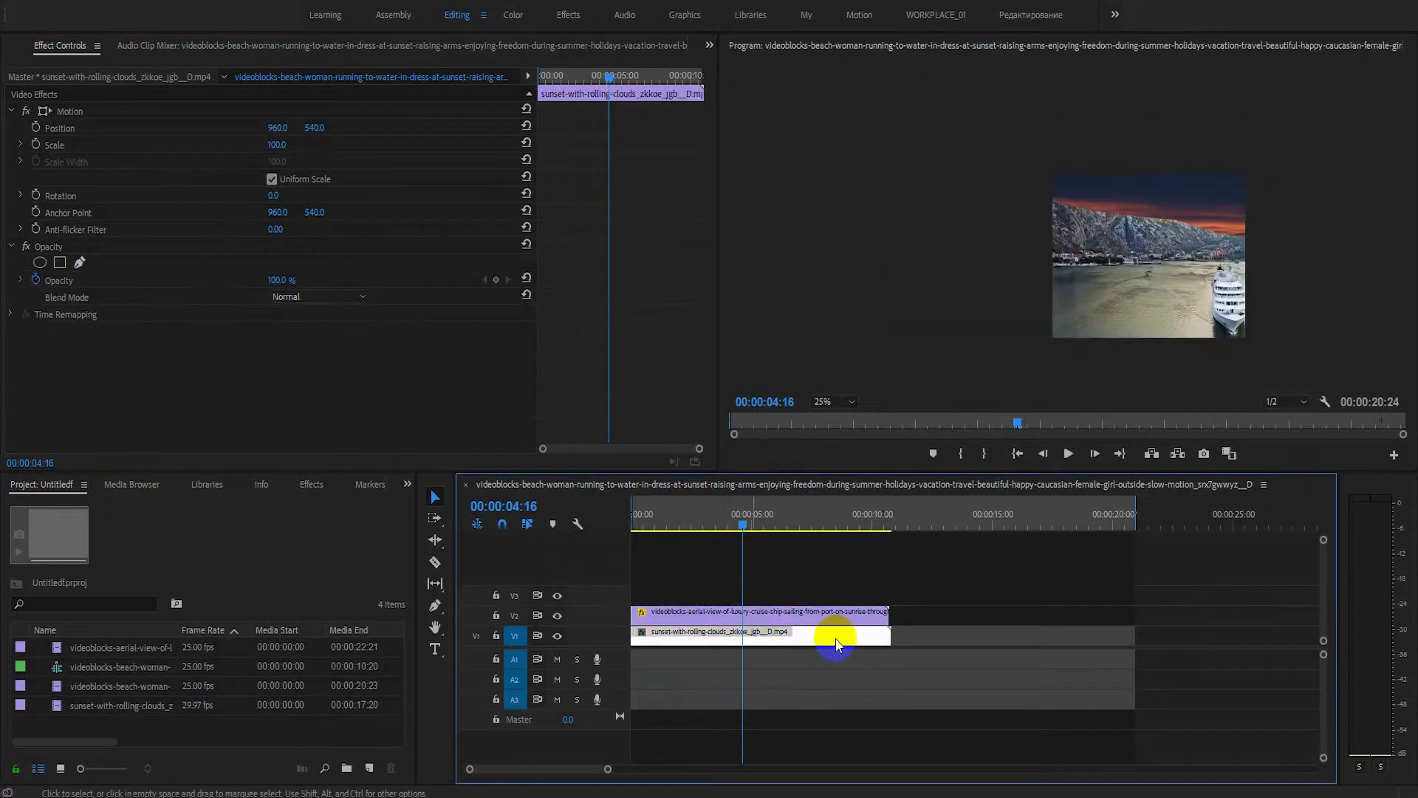
left_click(829, 619)
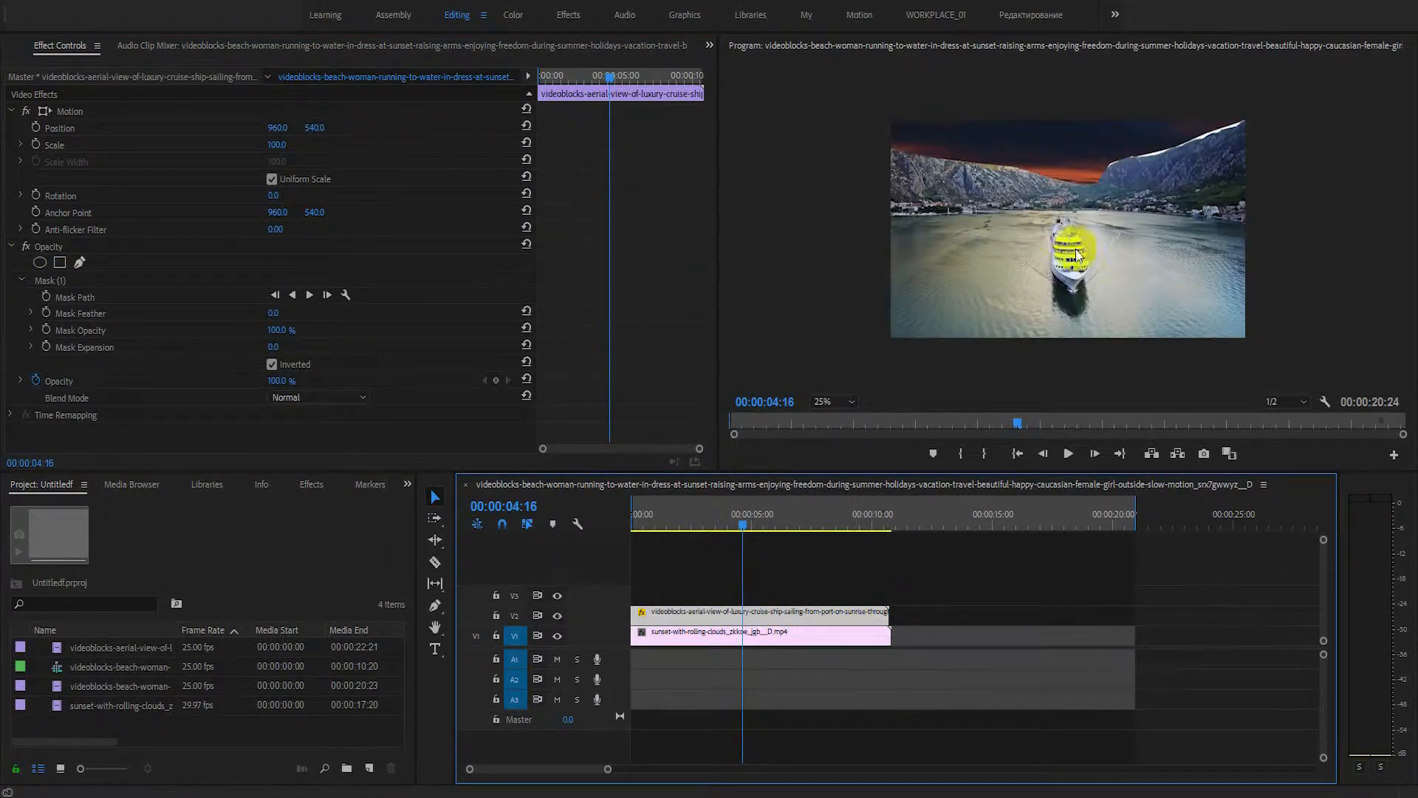
left_click(937, 618)
left_click(867, 616)
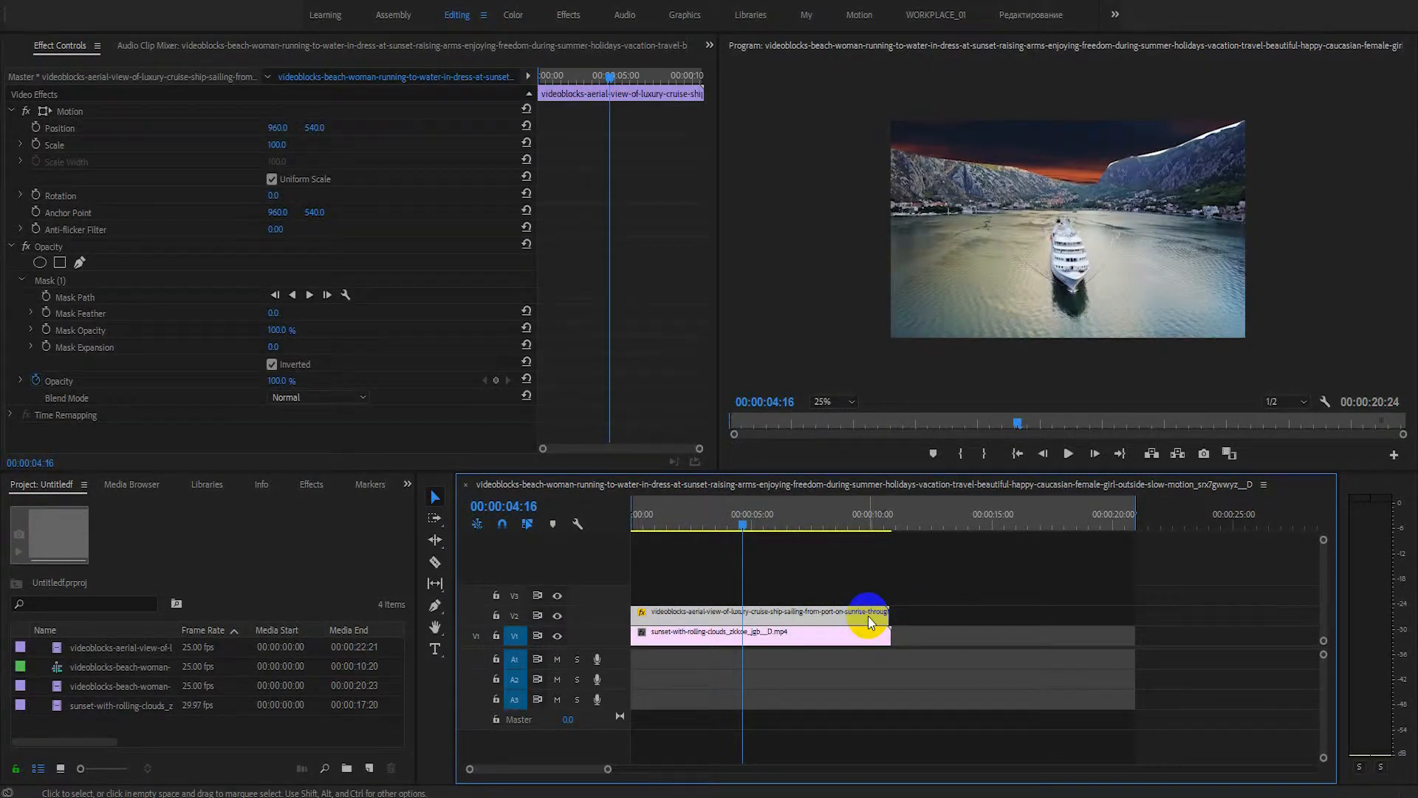
left_click(50, 281)
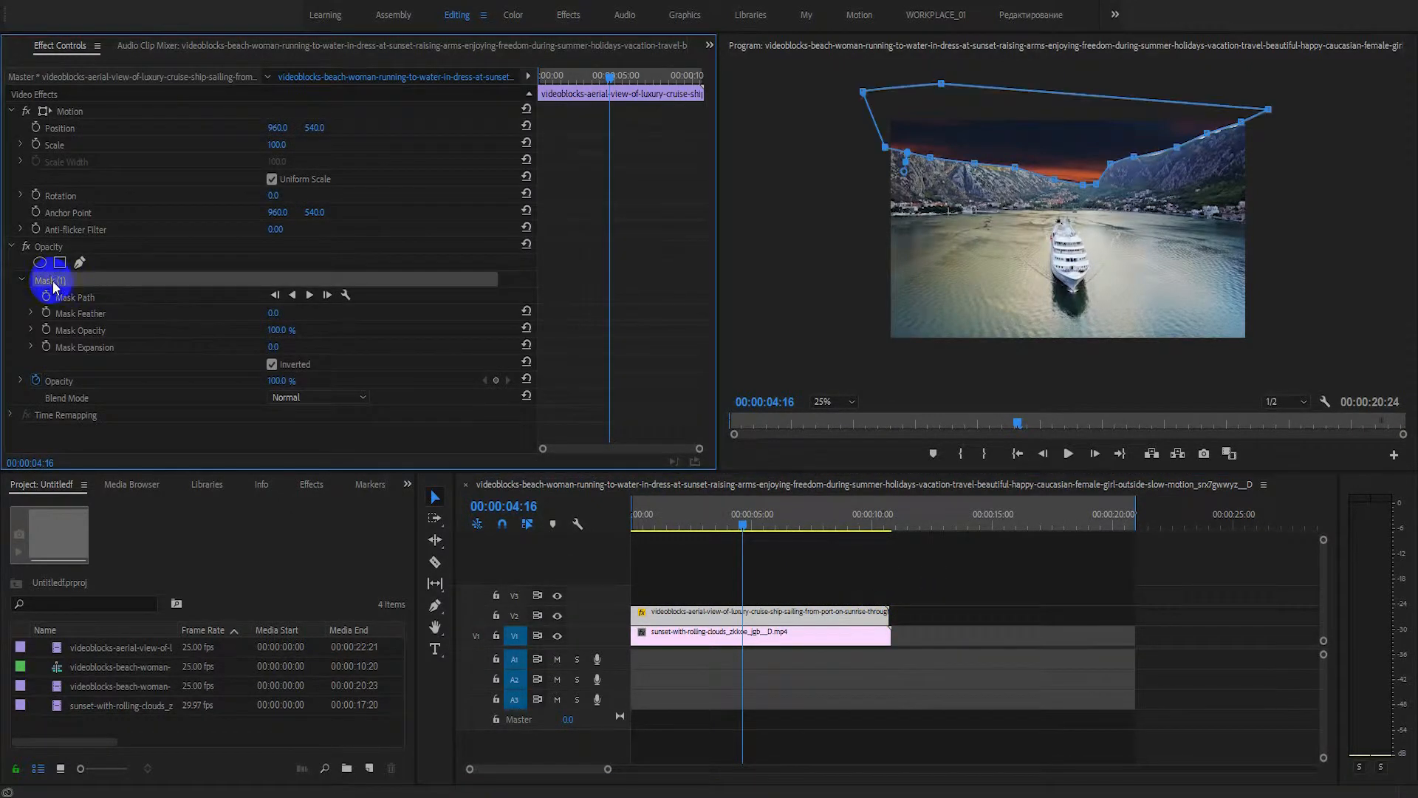
left_click(1136, 156)
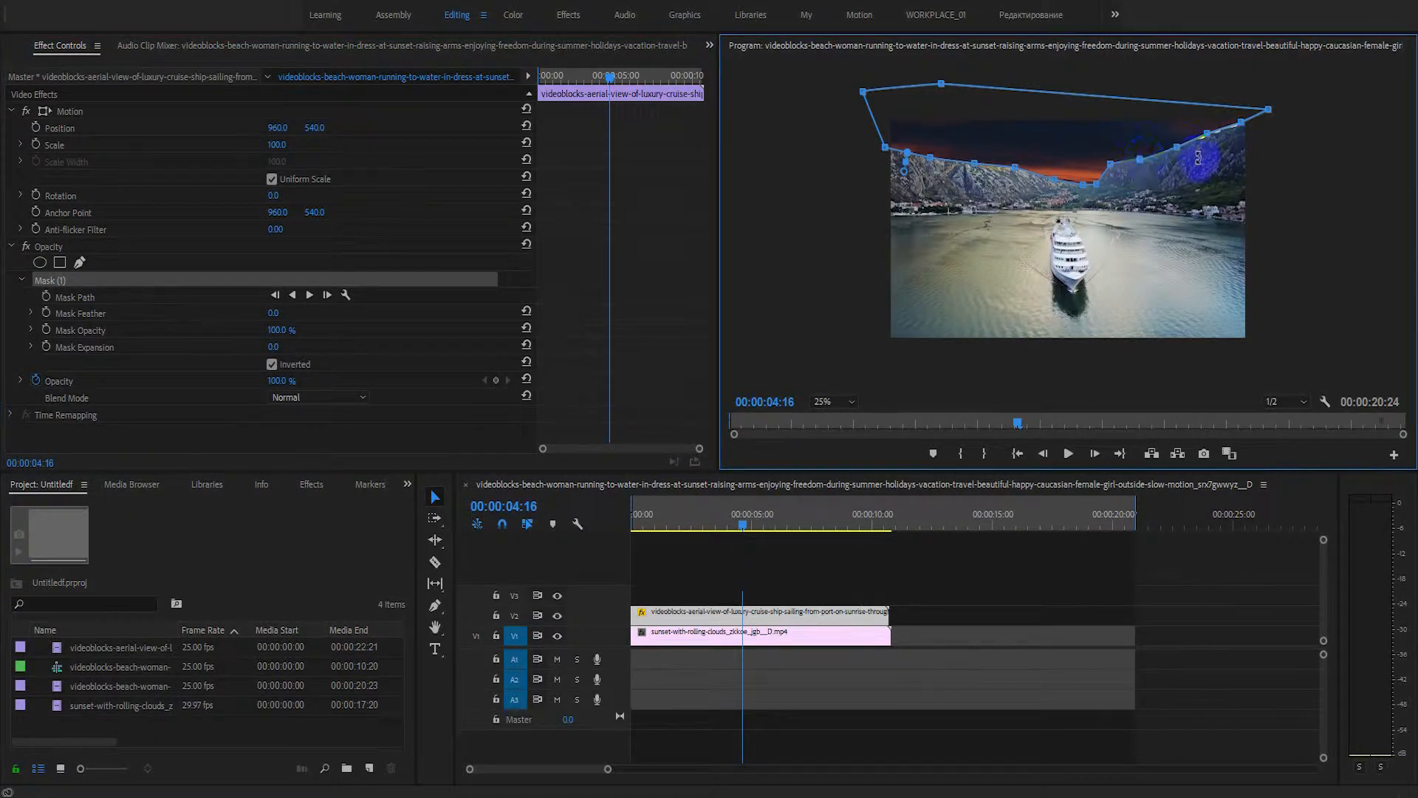
left_click_drag(1180, 150, 1245, 127)
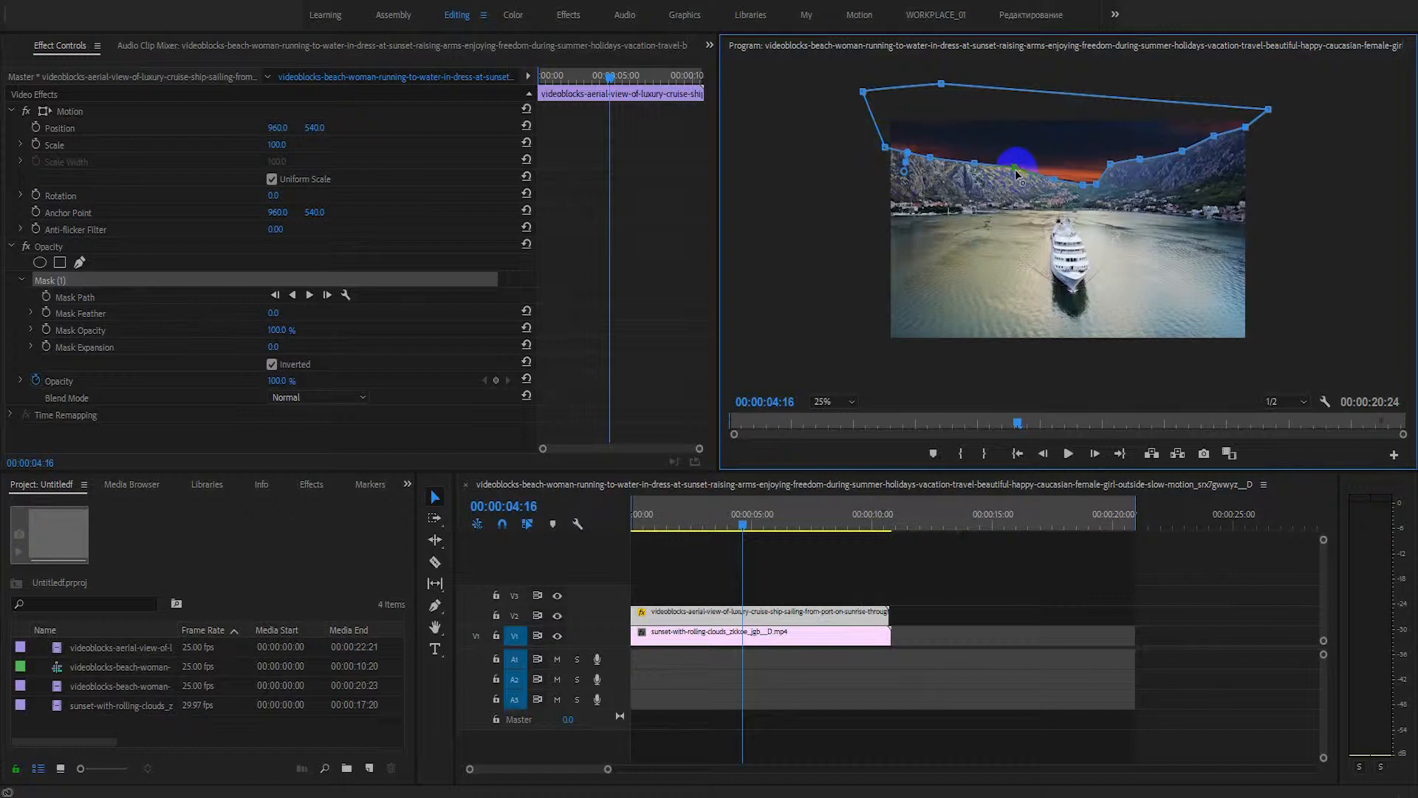
left_click_drag(1014, 169, 877, 156)
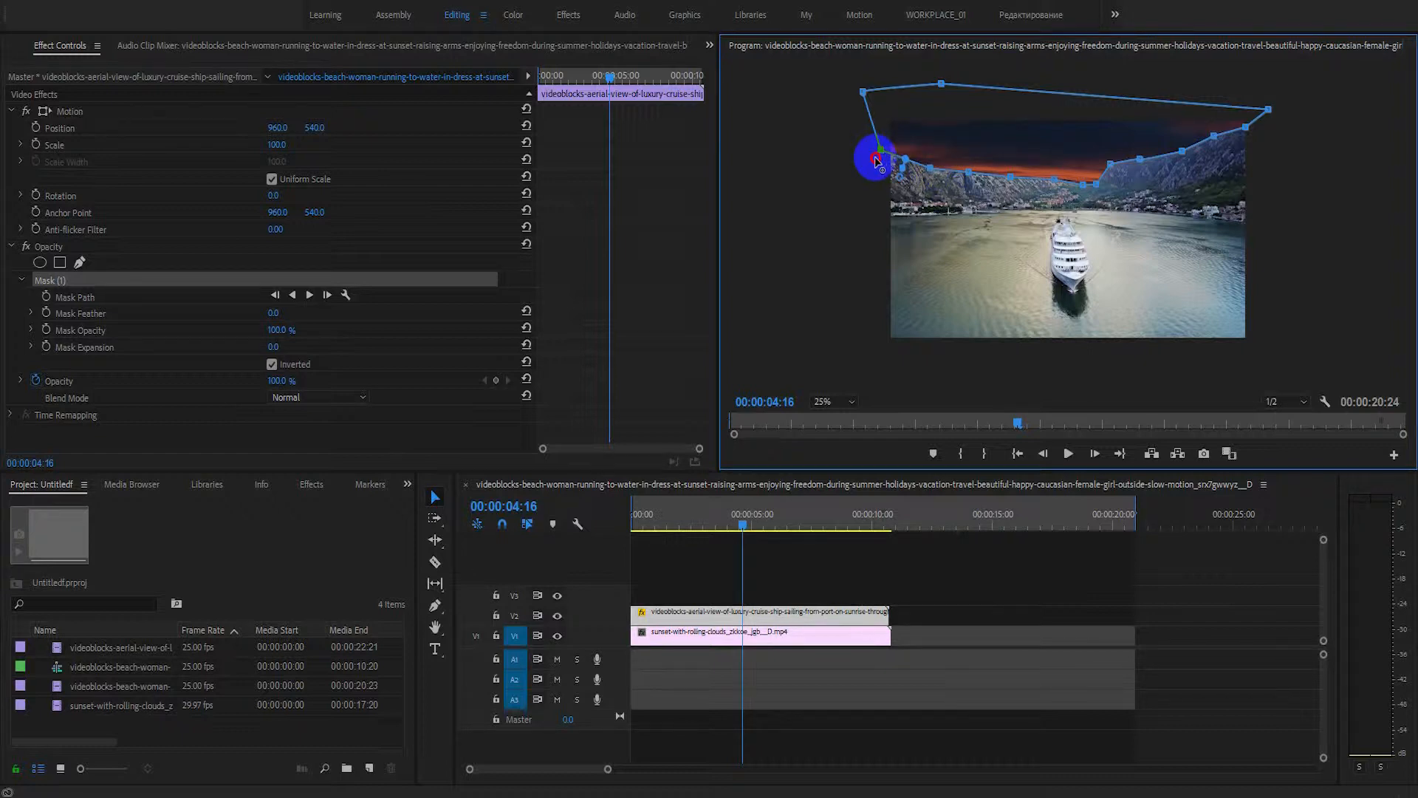
left_click(1115, 168)
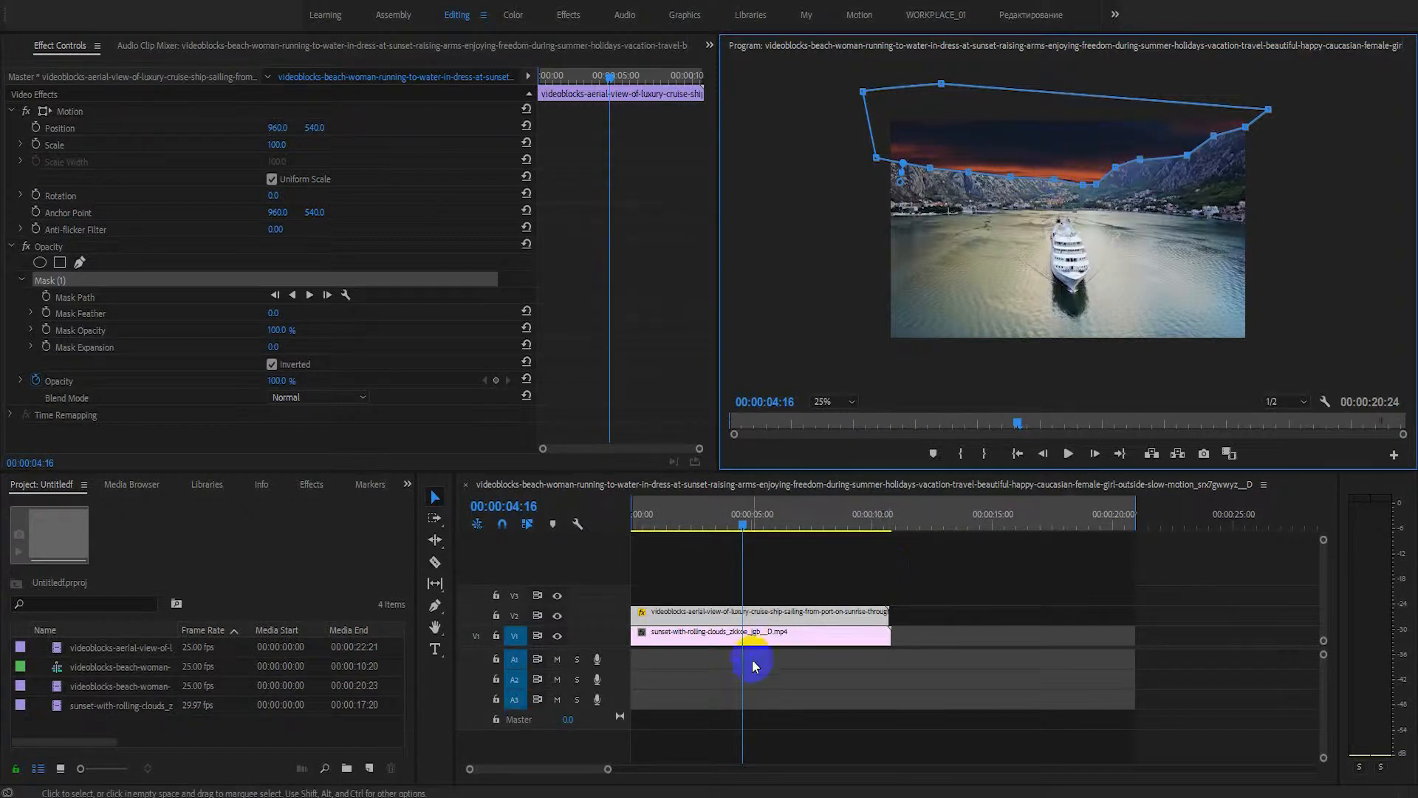
Raise the sunset clouds clip on V1 behind the mountains by setting its vertical position to 209.
left_click(776, 642)
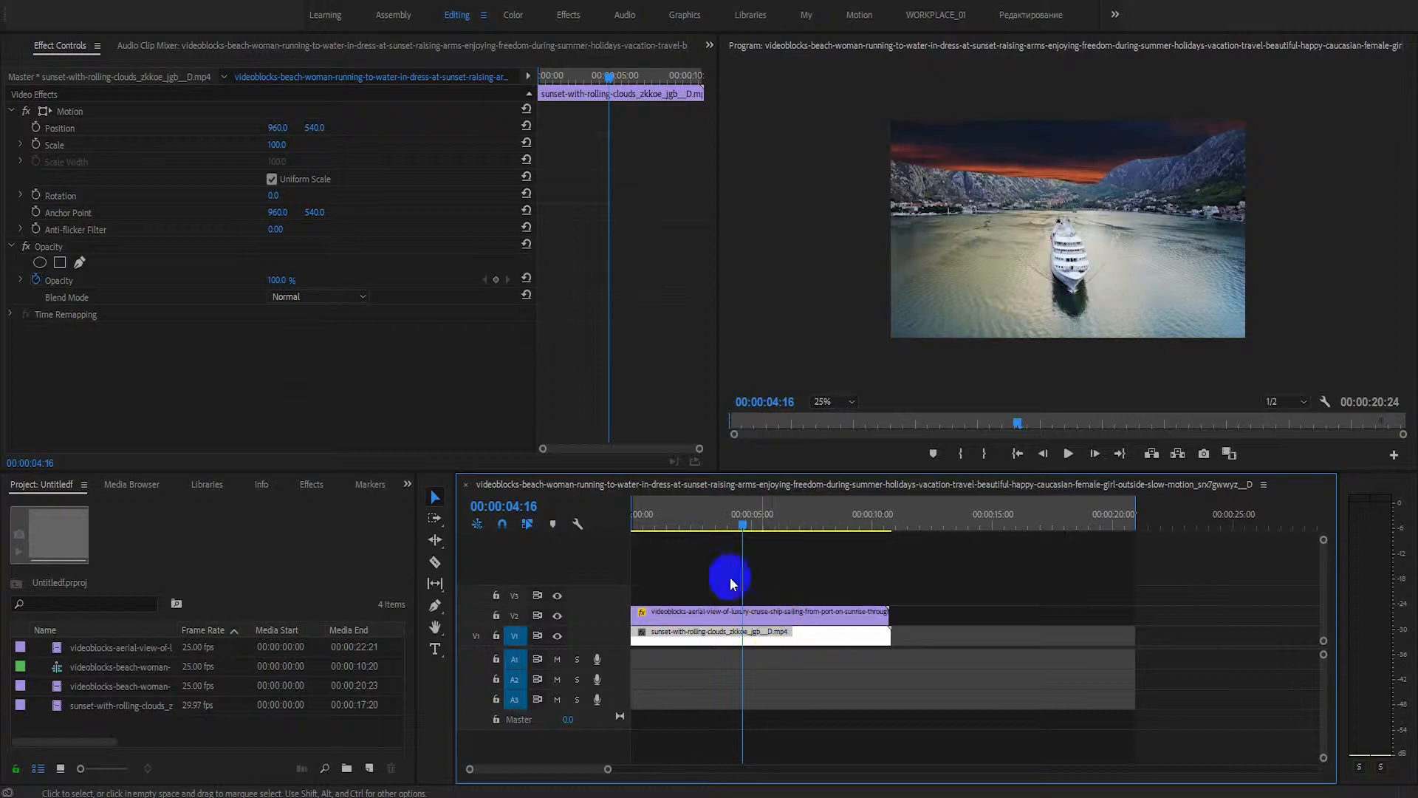
mouse_move(315, 128)
left_mouse_down()
mouse_move(162, 132)
mouse_move(29, 111)
mouse_move(322, 139)
left_mouse_up()
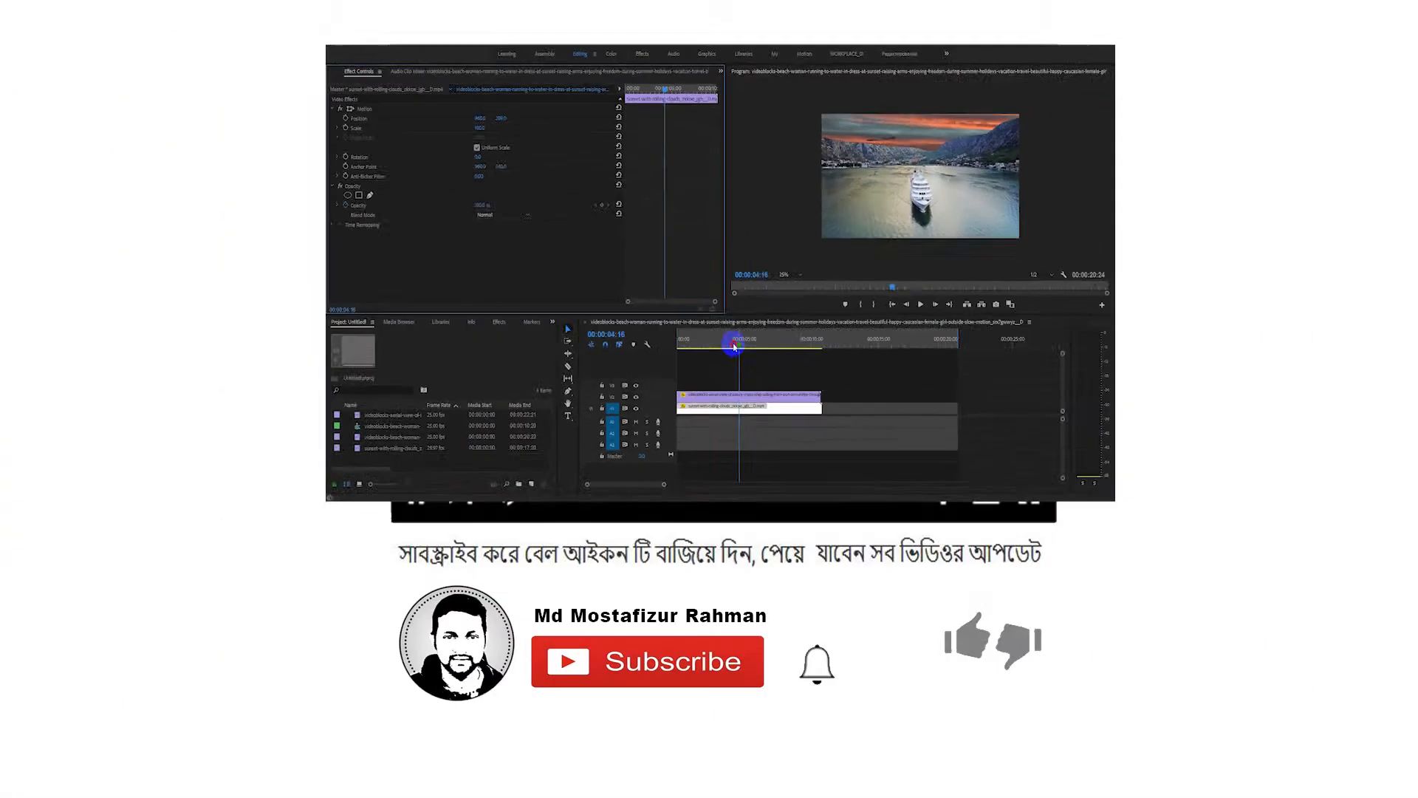
left_click_drag(743, 529, 639, 531)
left_click_drag(690, 309, 687, 309)
left_click(890, 271)
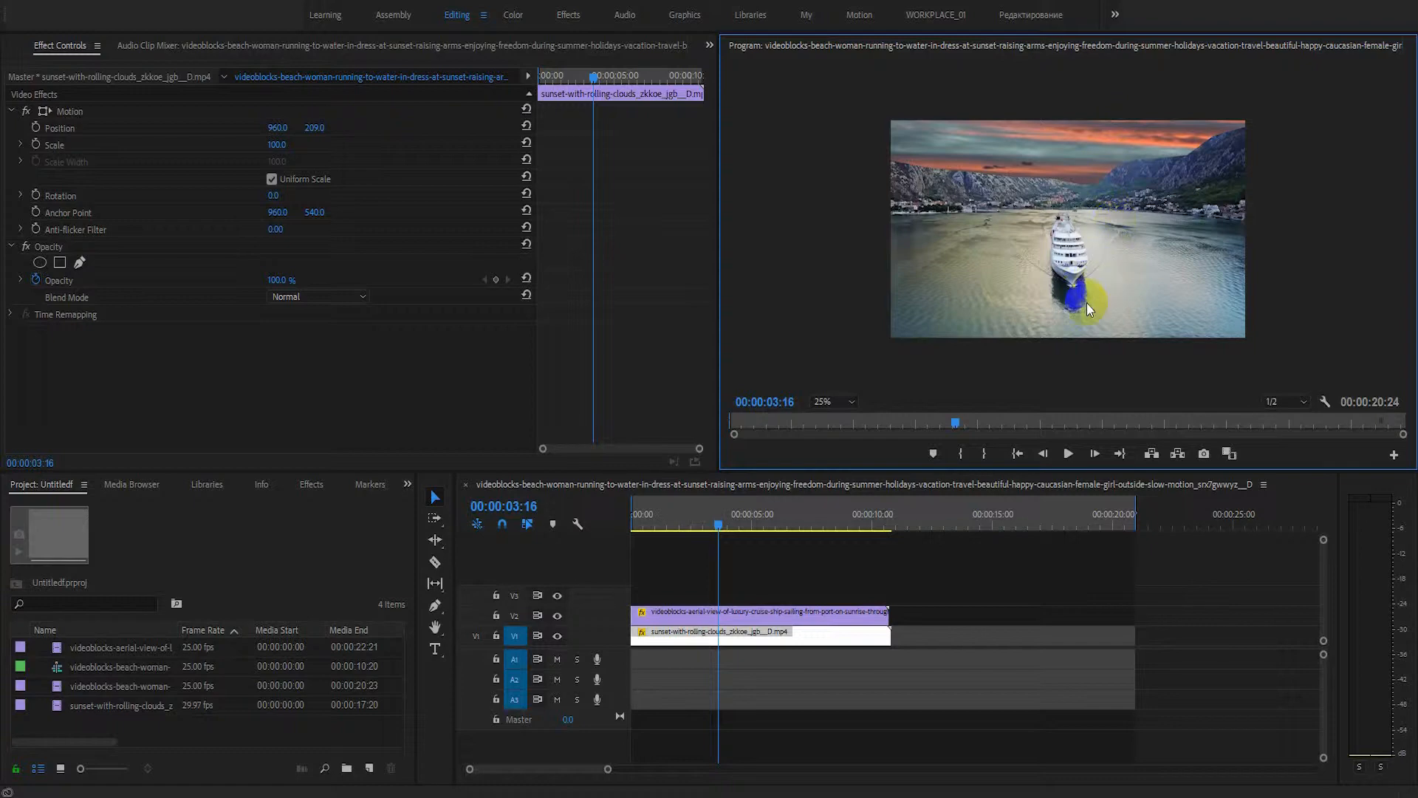
Switch to the Color workspace to show the Lumetri Color controls.
left_click(513, 16)
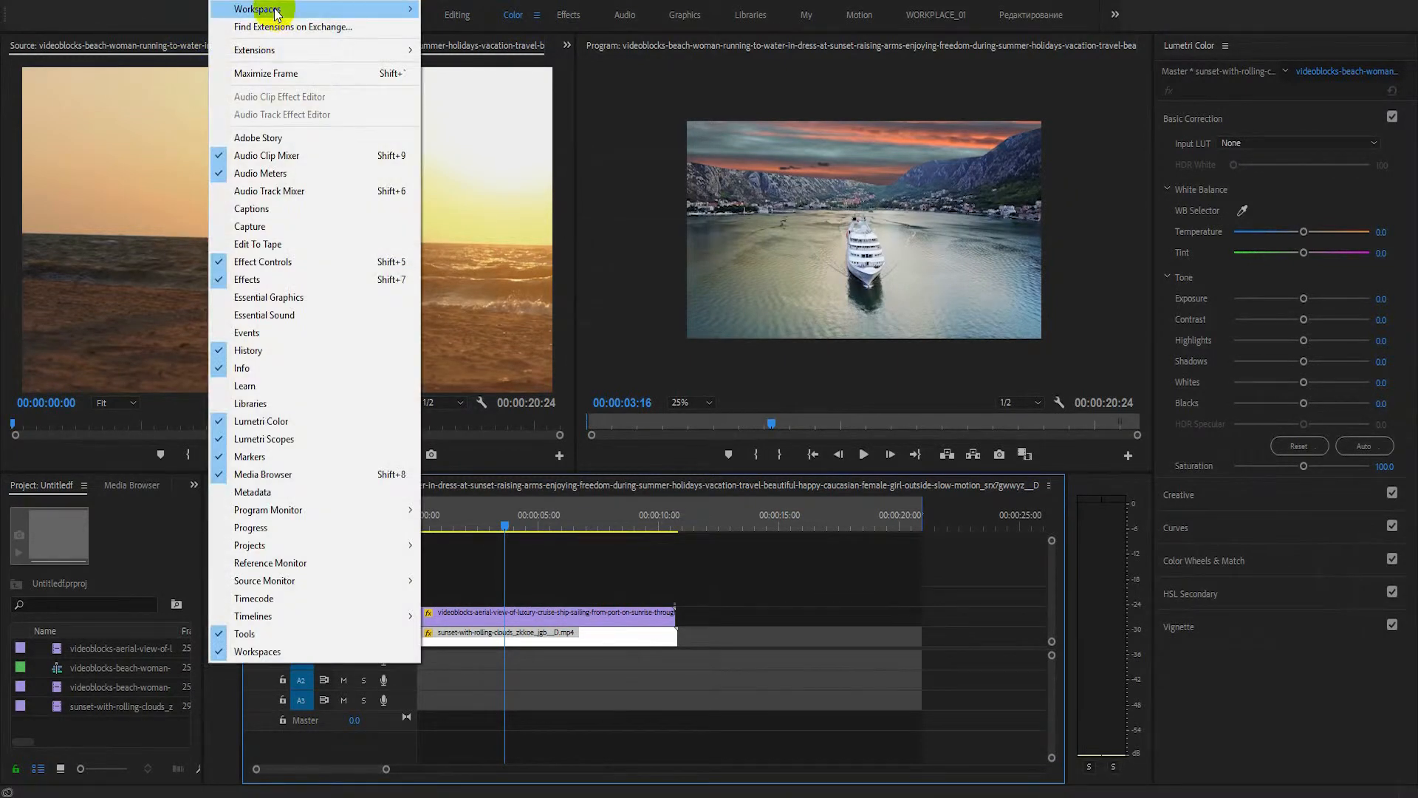
mouse_move(279, 9)
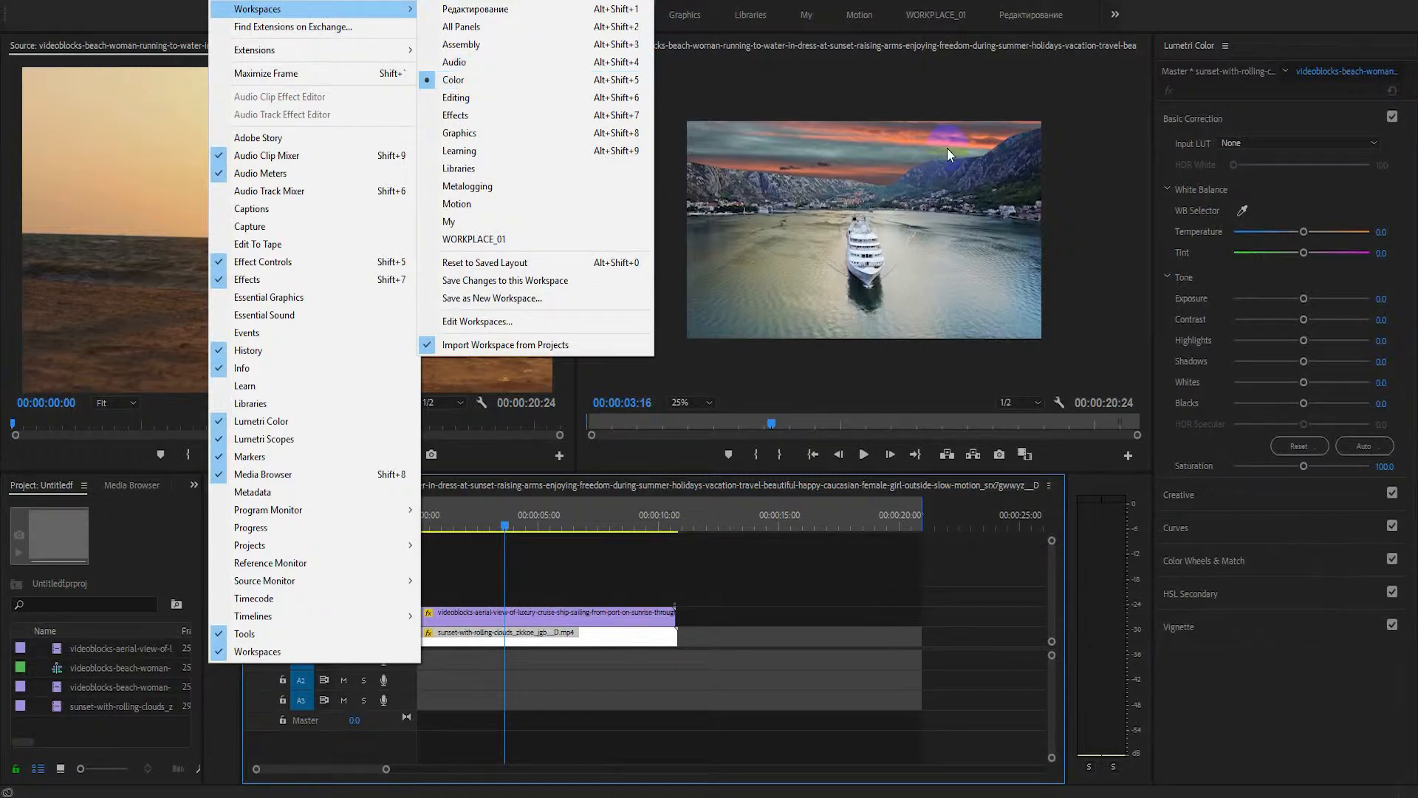
left_click(1029, 4)
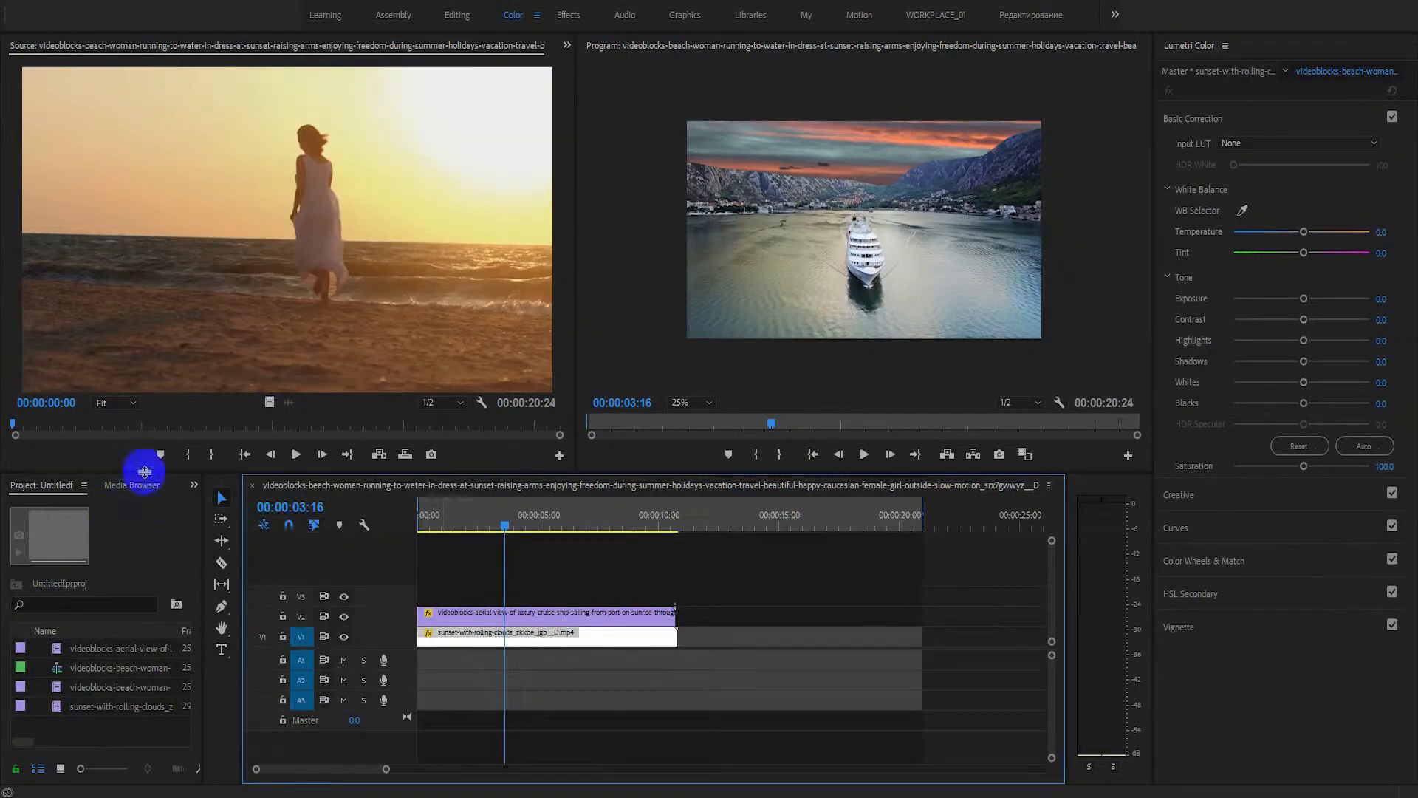
Search the effects for "Lumetri col" and select the Lumetri Color video effect.
left_click(194, 484)
left_click(215, 574)
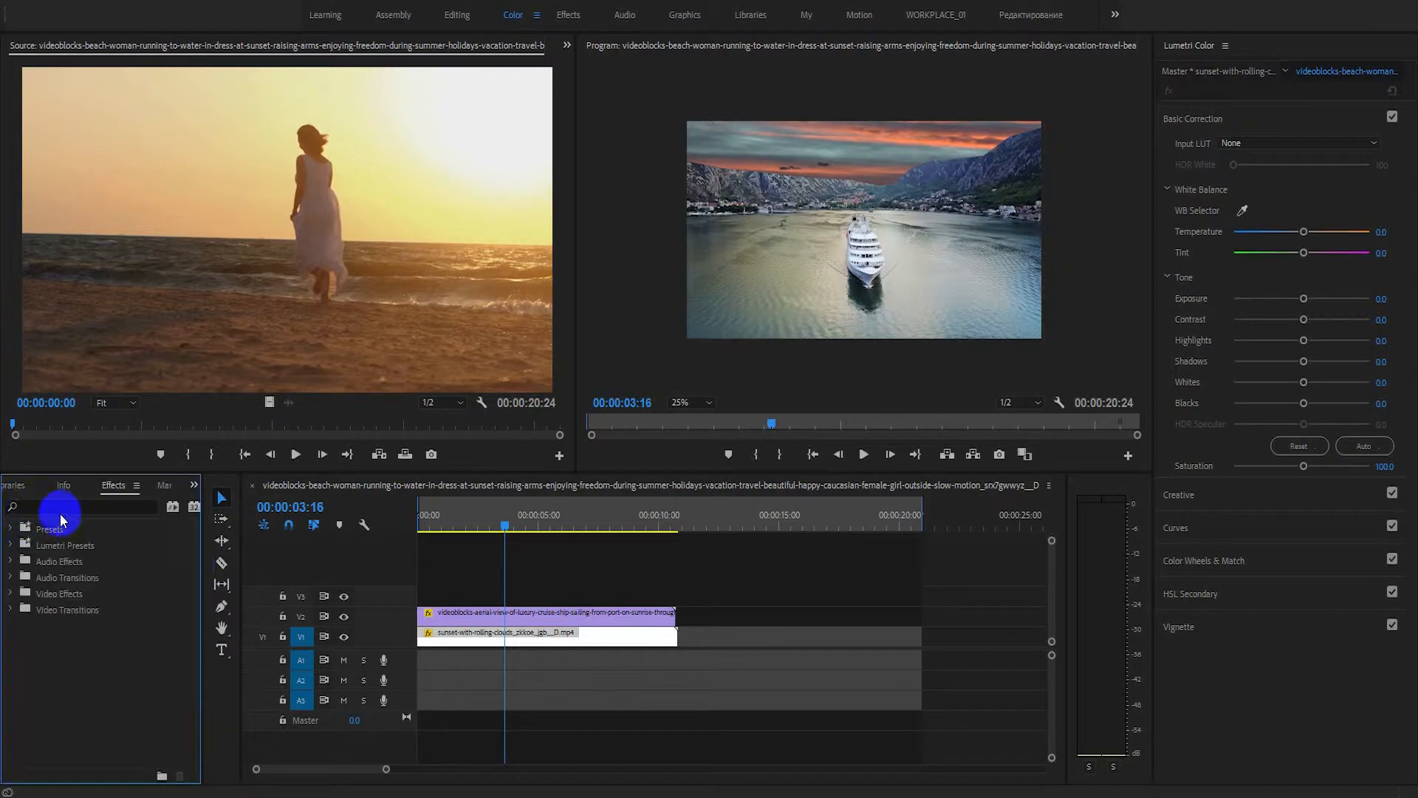
left_click(65, 508)
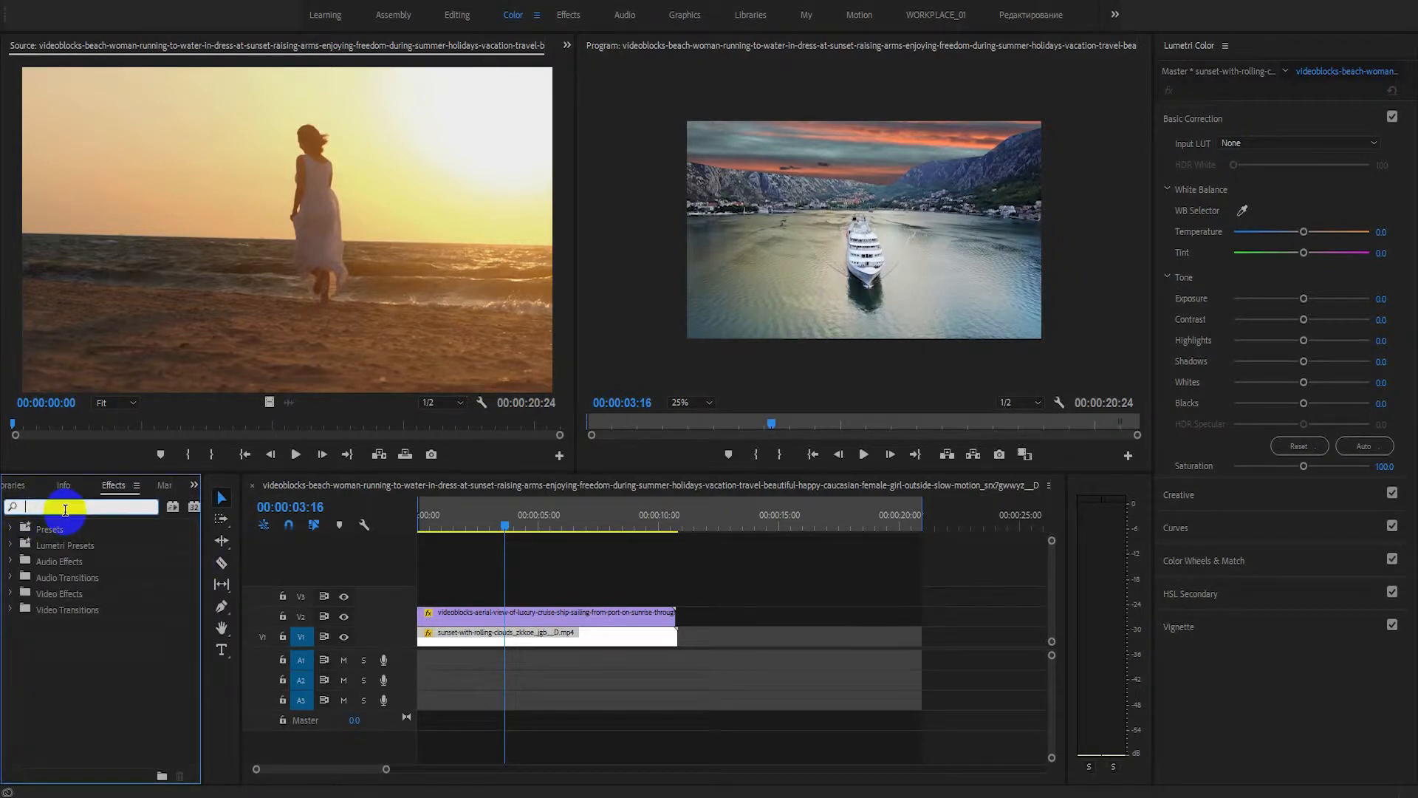
type("Luma")
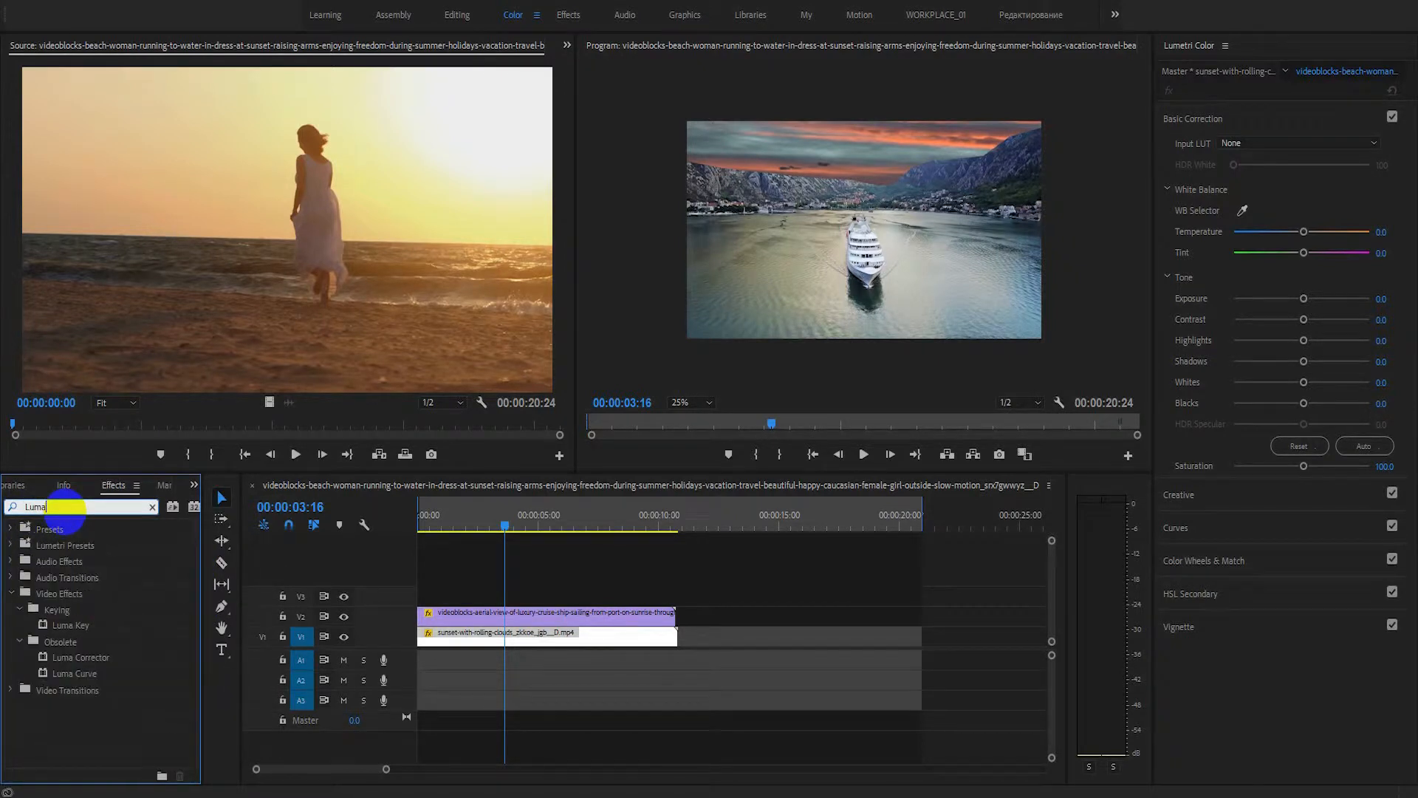
key("BackSpace")
type("etri col")
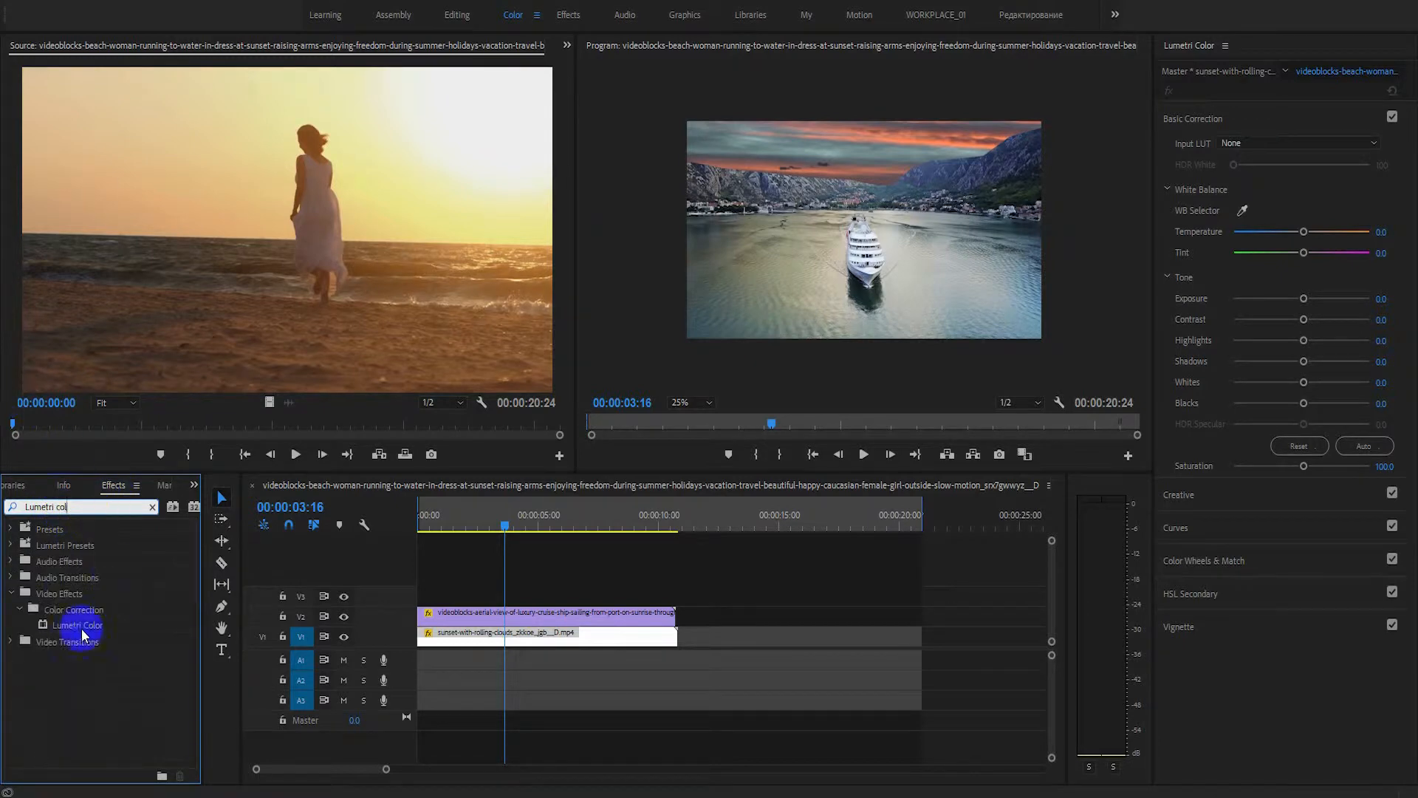
left_click(83, 626)
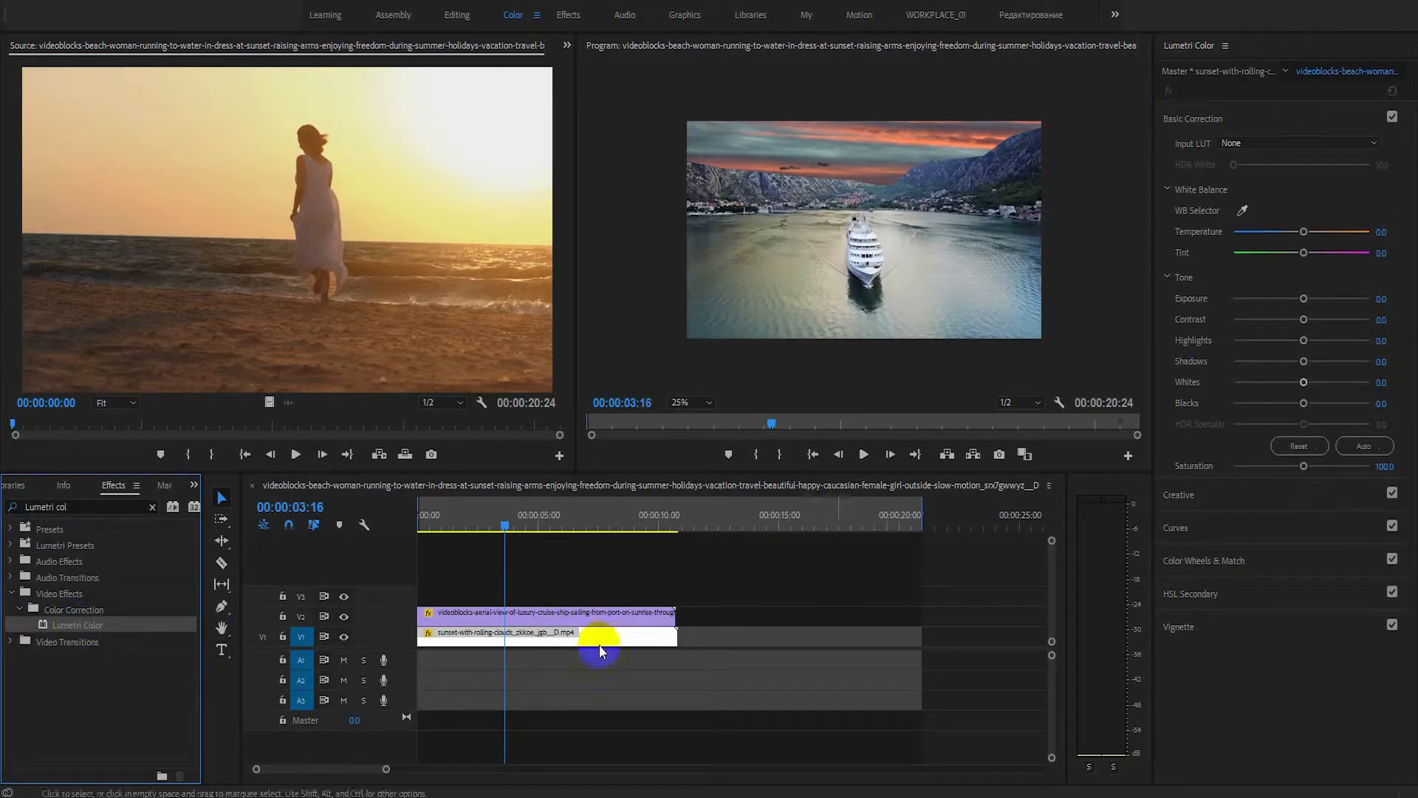
Select the cruise ship clip on V2 and save the project.
left_click(555, 615)
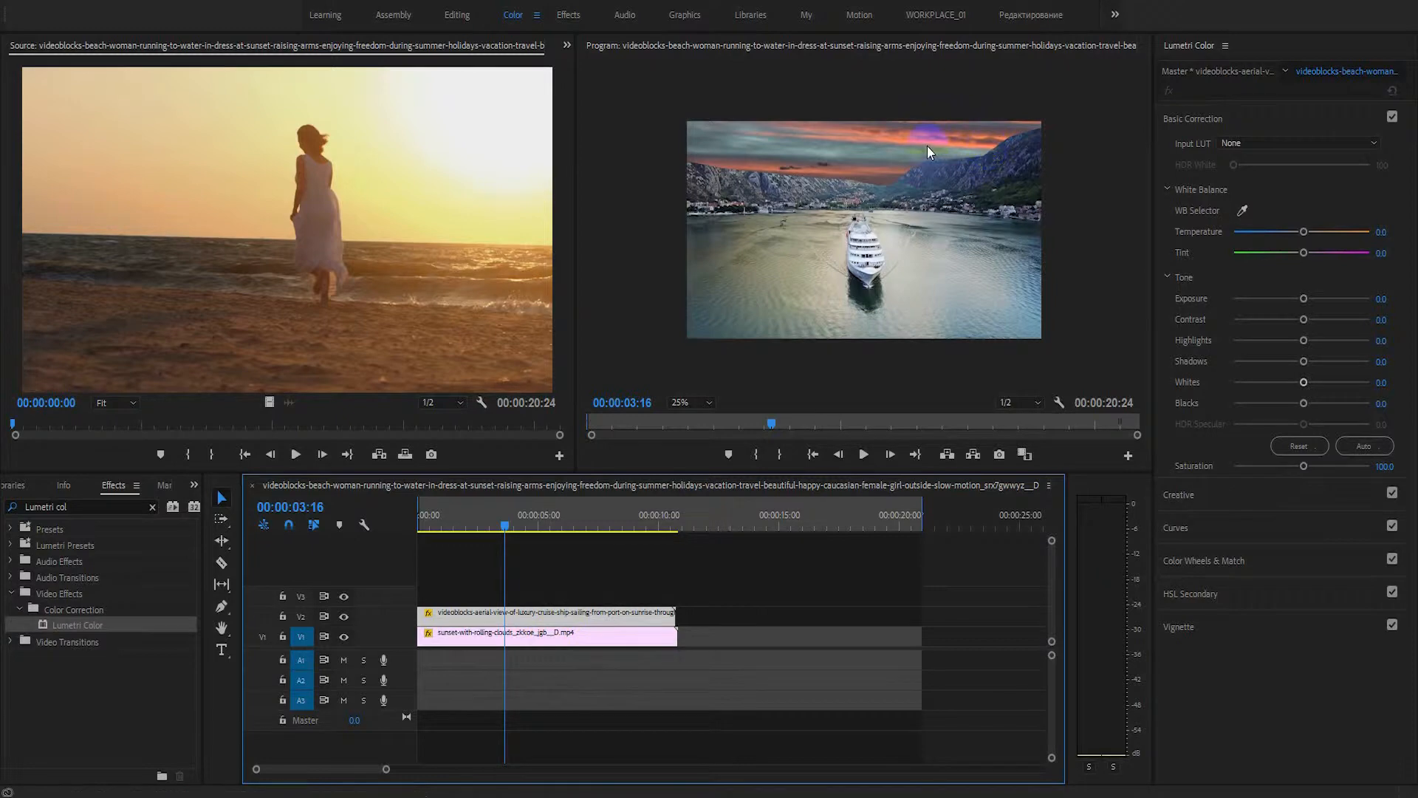
left_click(588, 619)
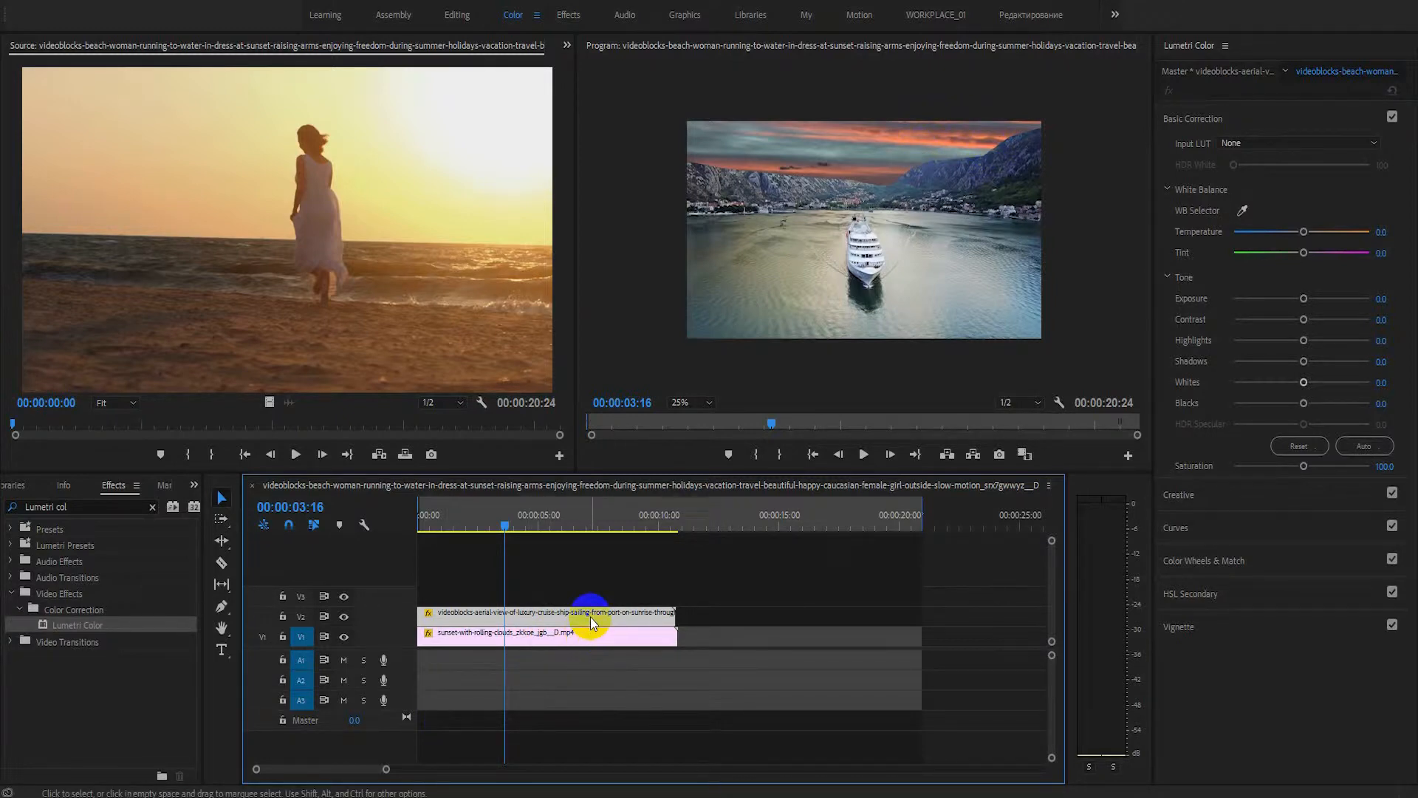
key("ctrl+s")
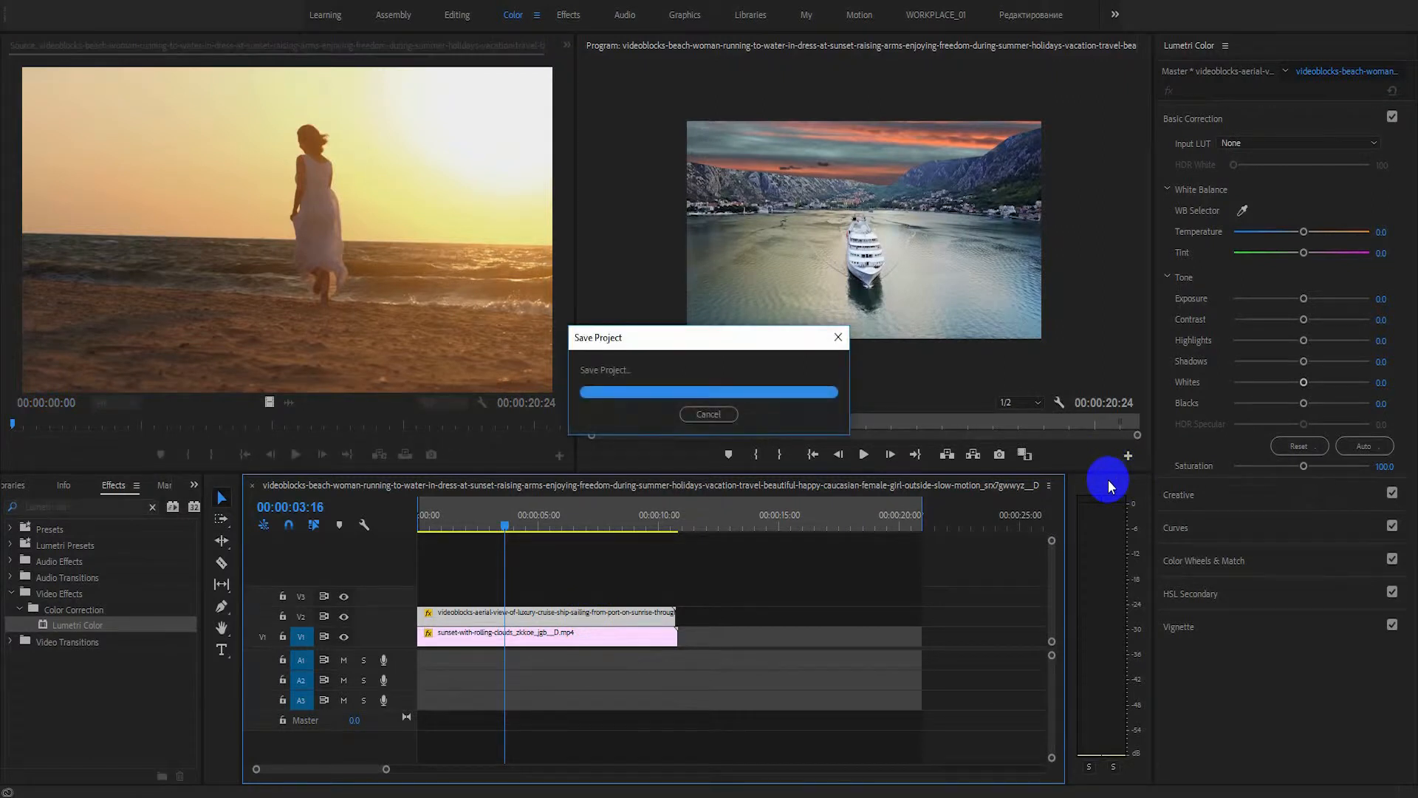
Lower the ship clip's Exposure to -1.3, then set the Program monitor zoom to Fit and widen the monitor.
left_click(1304, 298)
left_click_drag(1304, 298, 1284, 302)
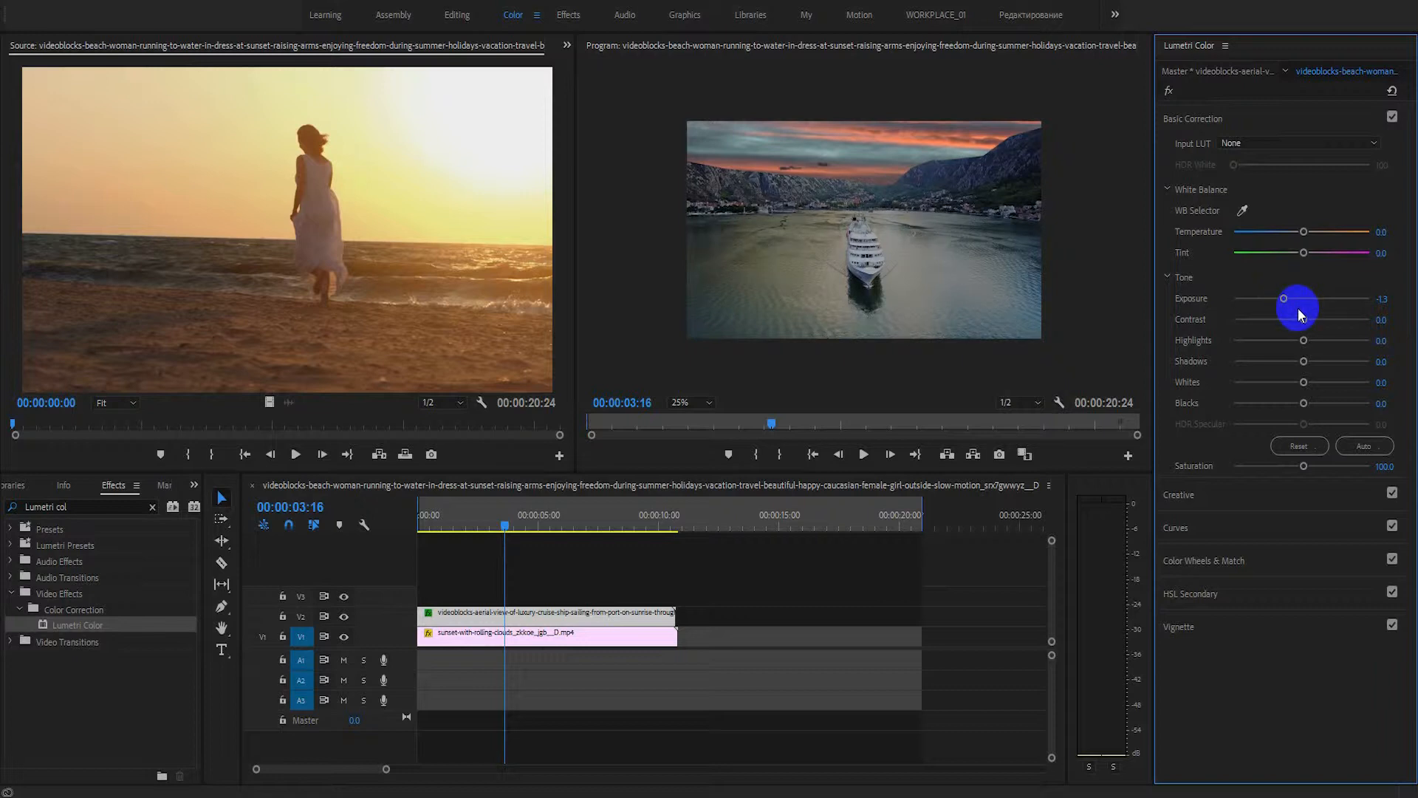
left_click(700, 403)
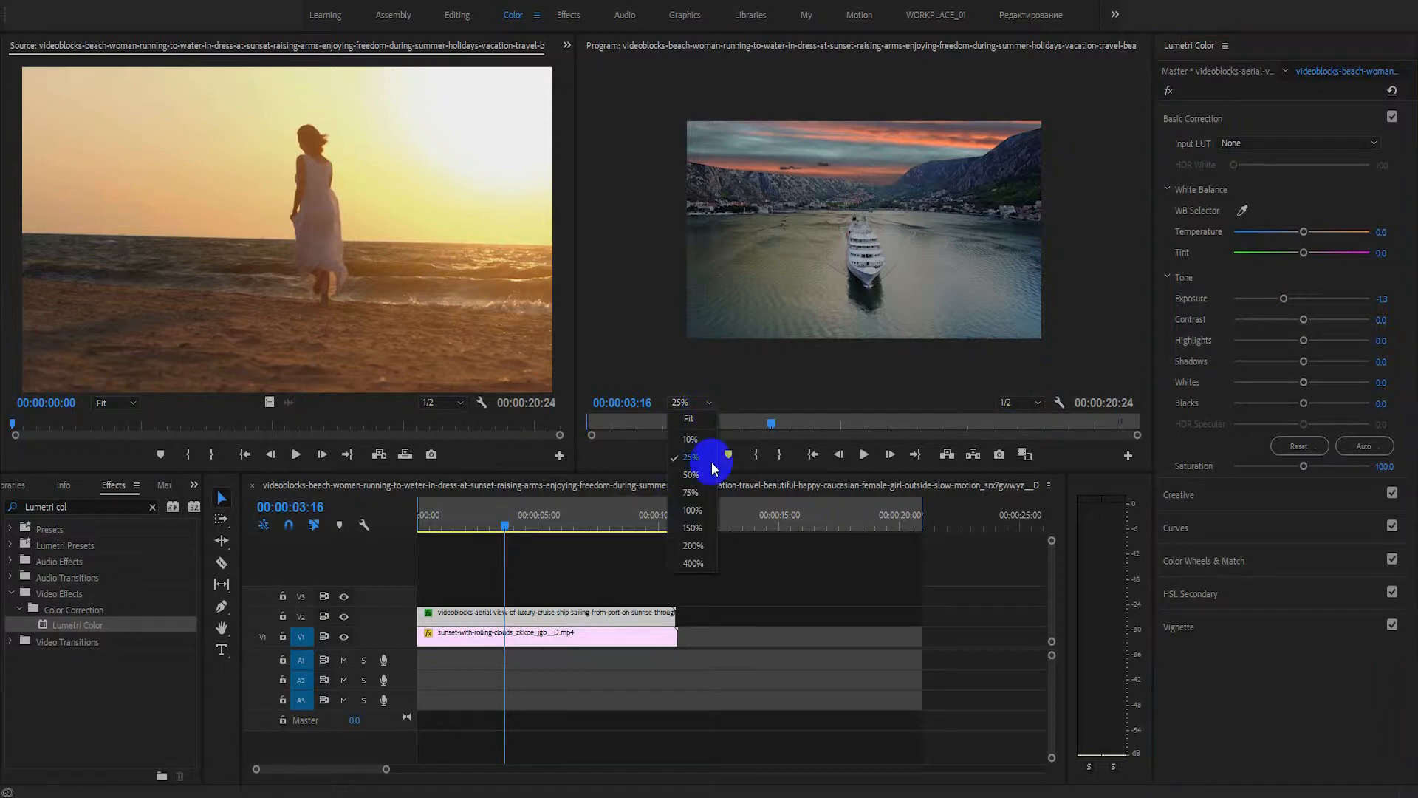
left_click(689, 419)
left_click_drag(584, 262, 240, 246)
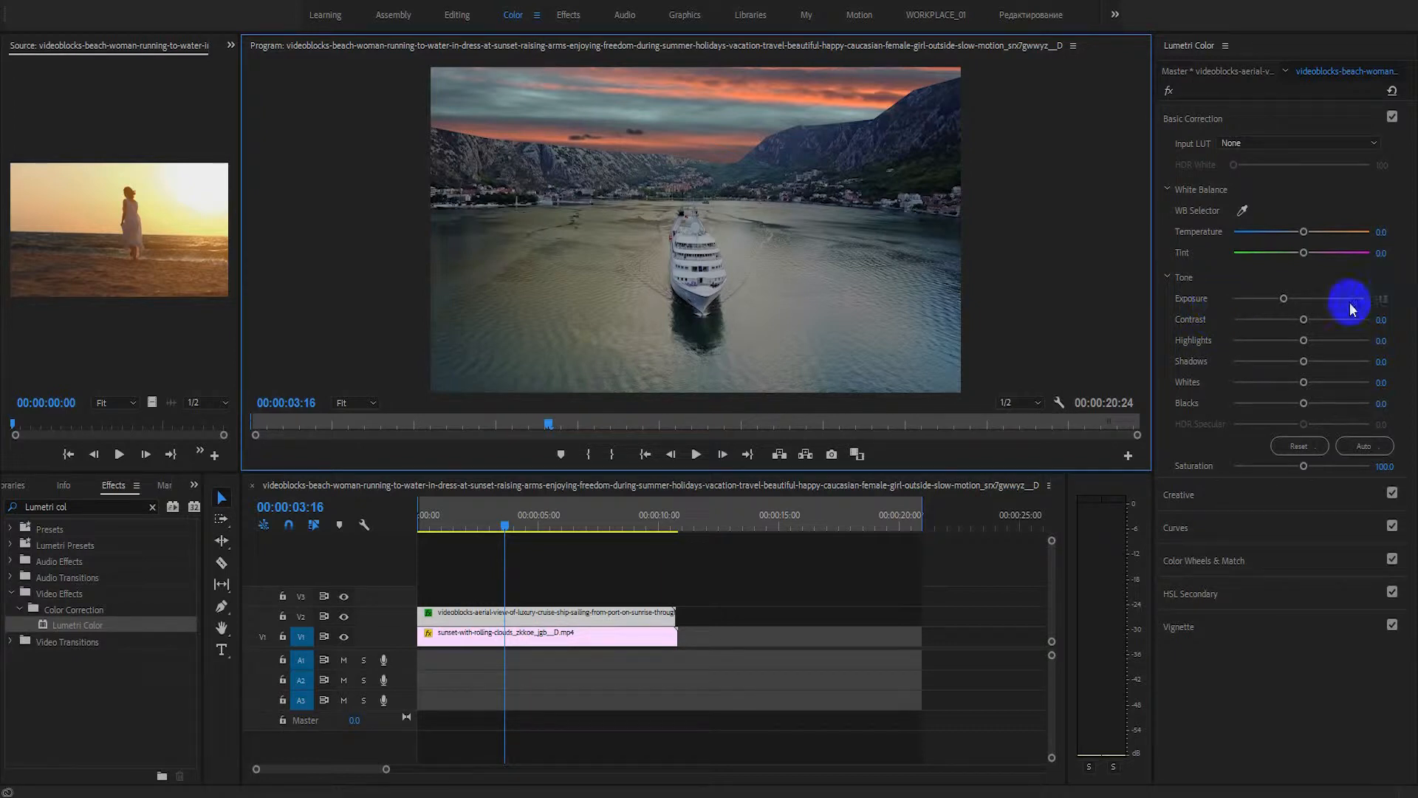
Set the ship clip's Contrast to 79.5, Highlights to -37.3, Whites to -31.9 and Blacks to -17.8, and briefly play the result.
left_click_drag(1303, 320, 1277, 341)
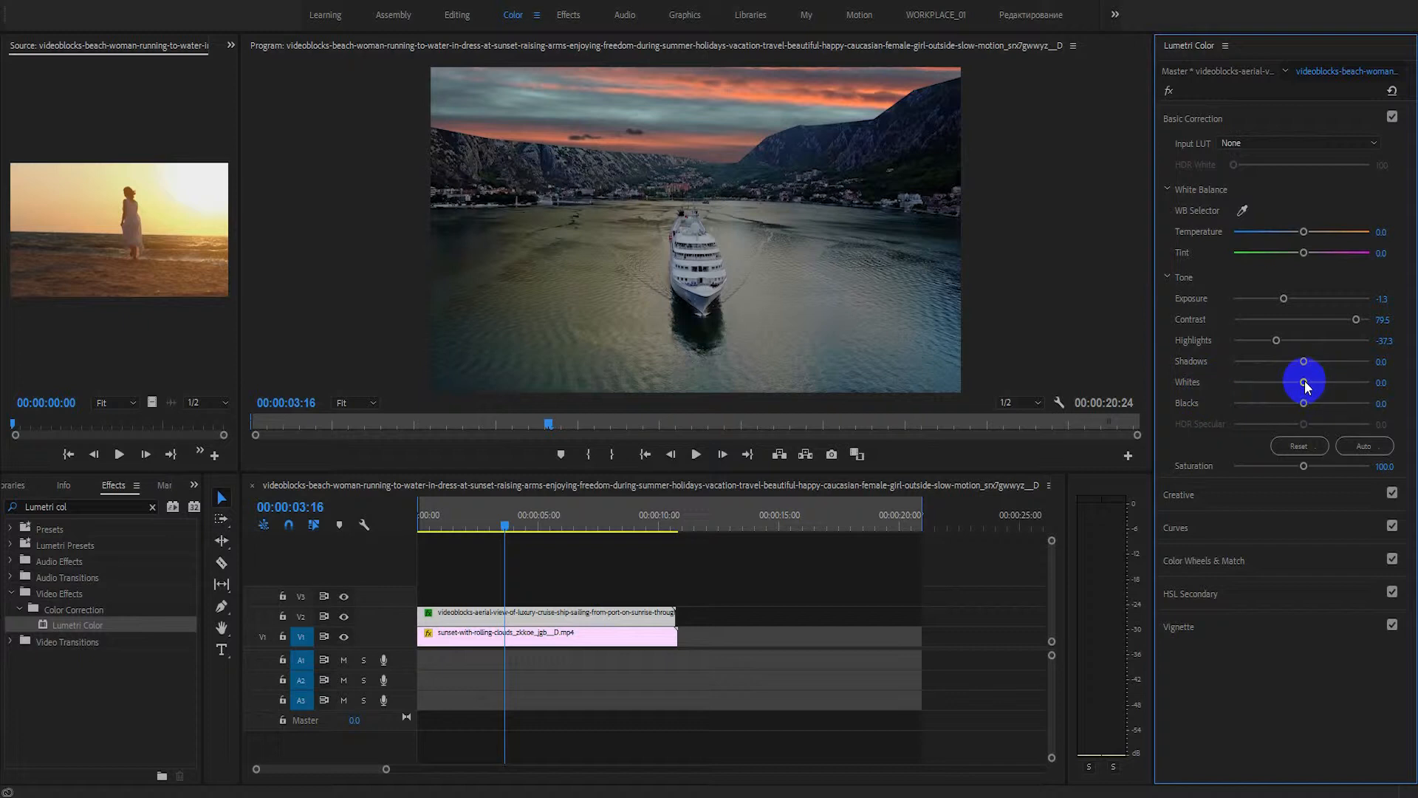
left_click_drag(1306, 383, 1280, 385)
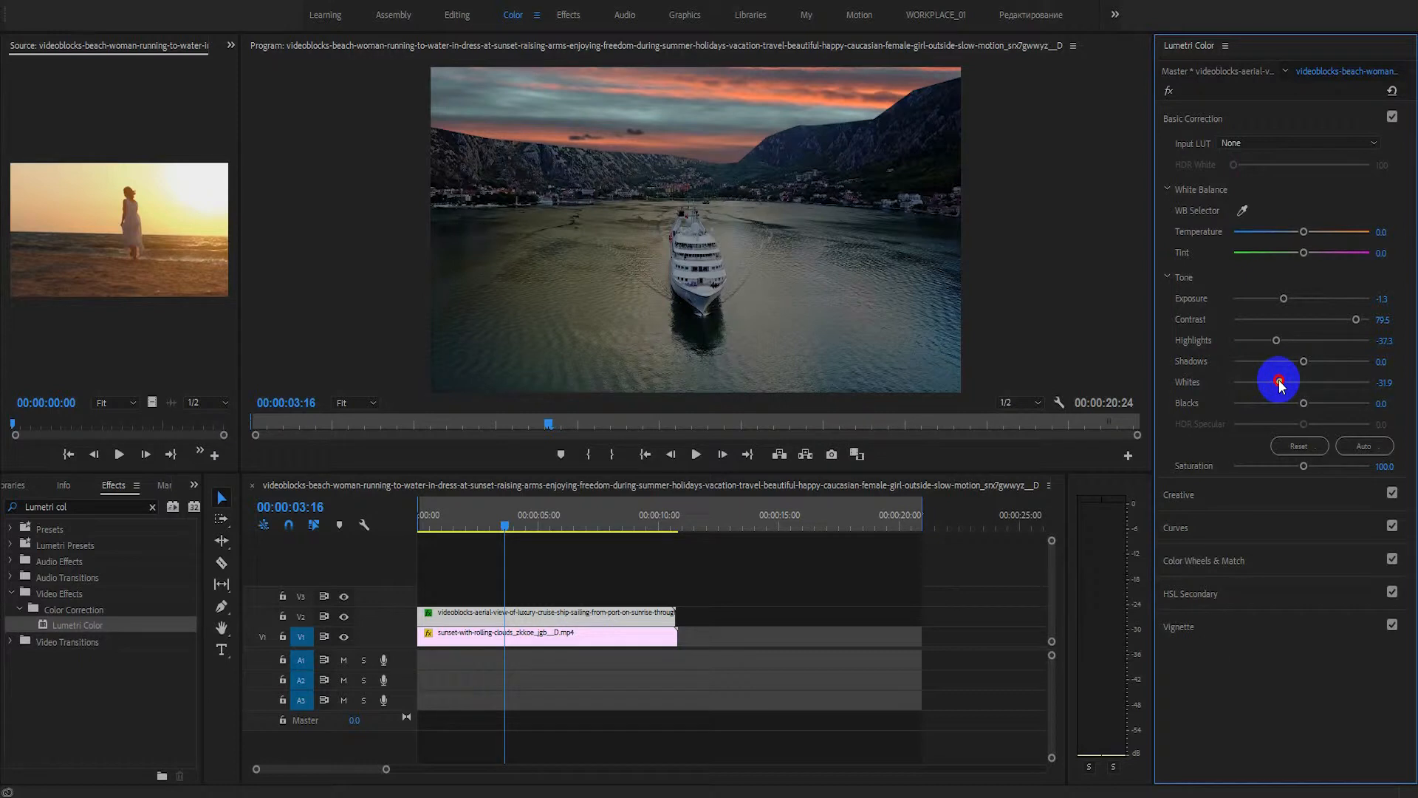
left_click(1304, 406)
left_click_drag(1305, 406, 1290, 405)
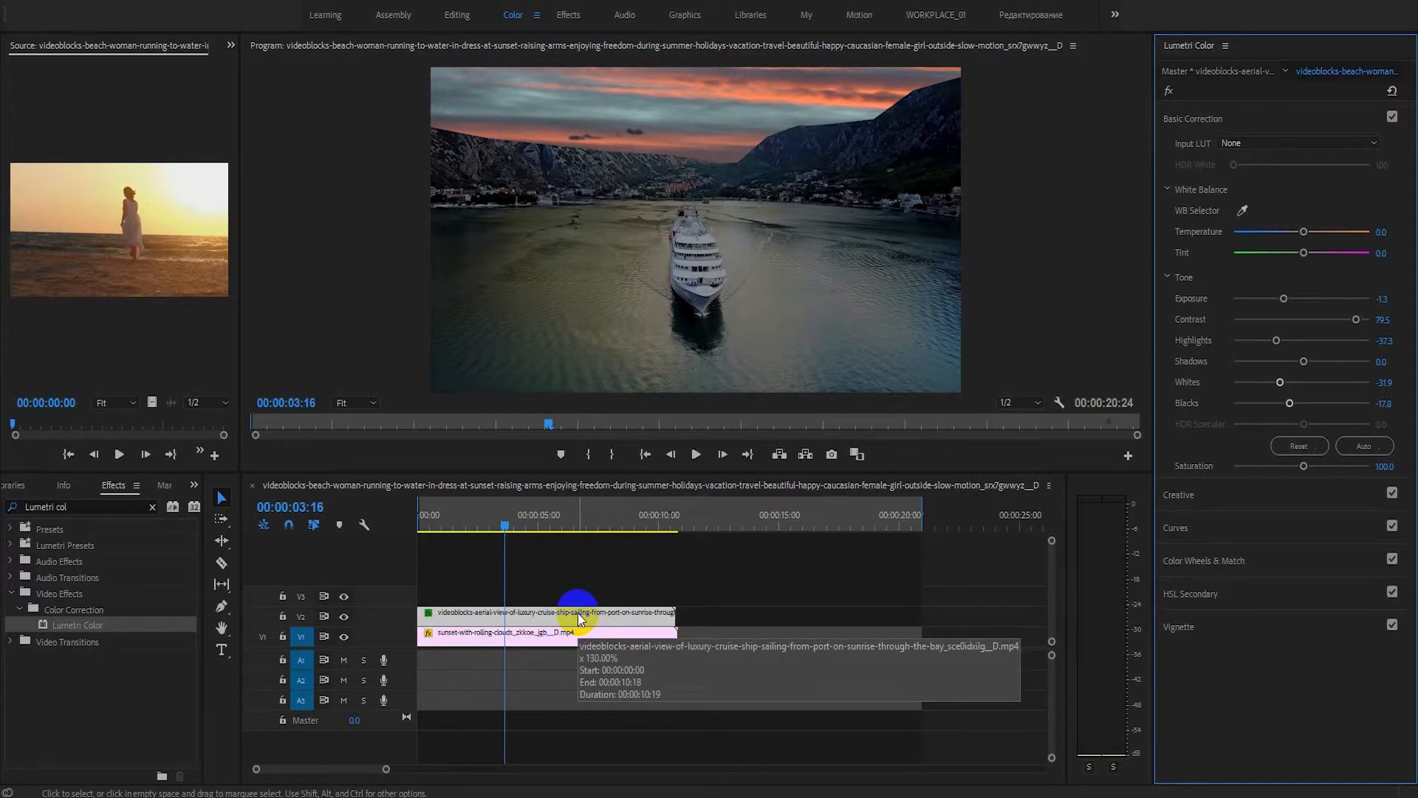
key("space")
key("space")
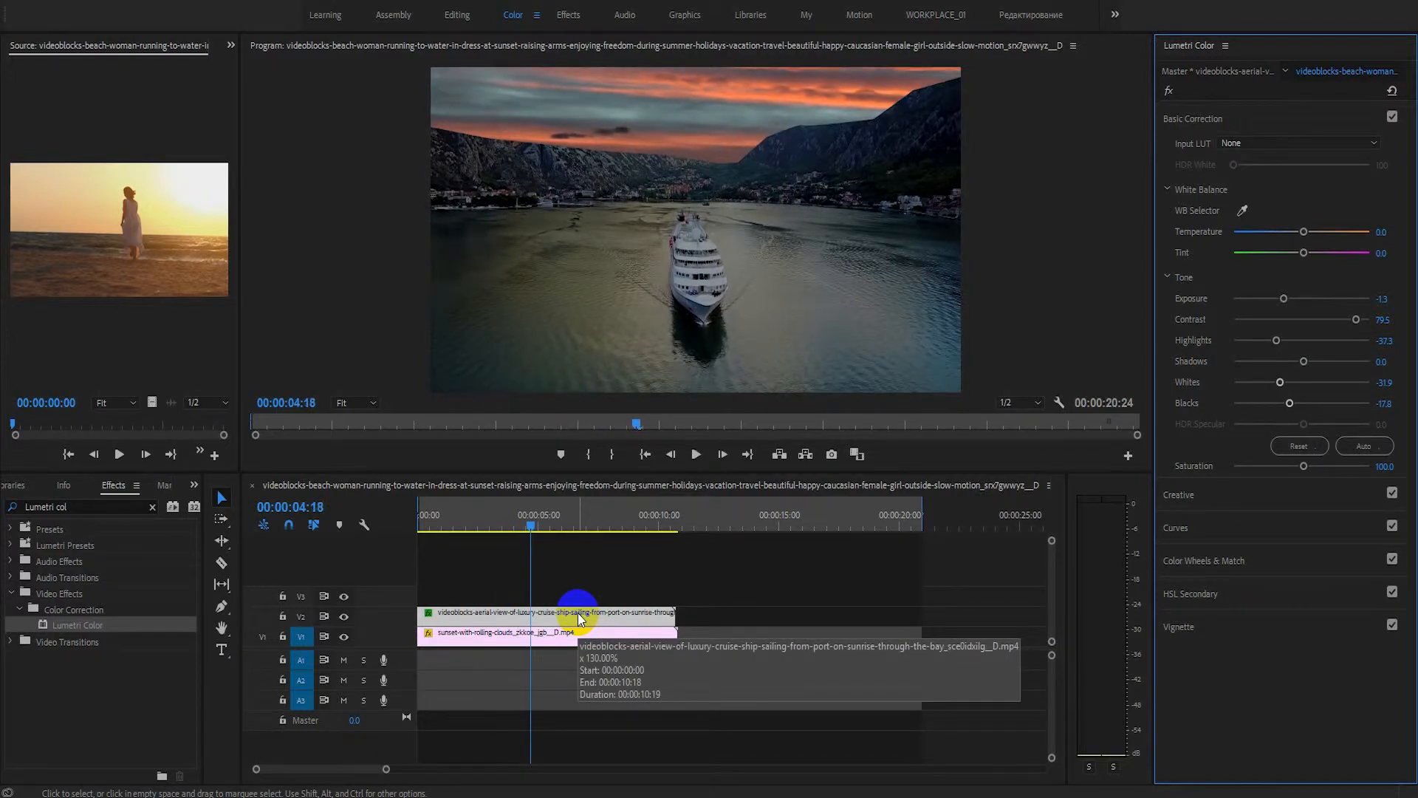
Switch to the Editing workspace and toggle the ship clip's Lumetri Color effect off and on to compare the grade.
left_click(457, 15)
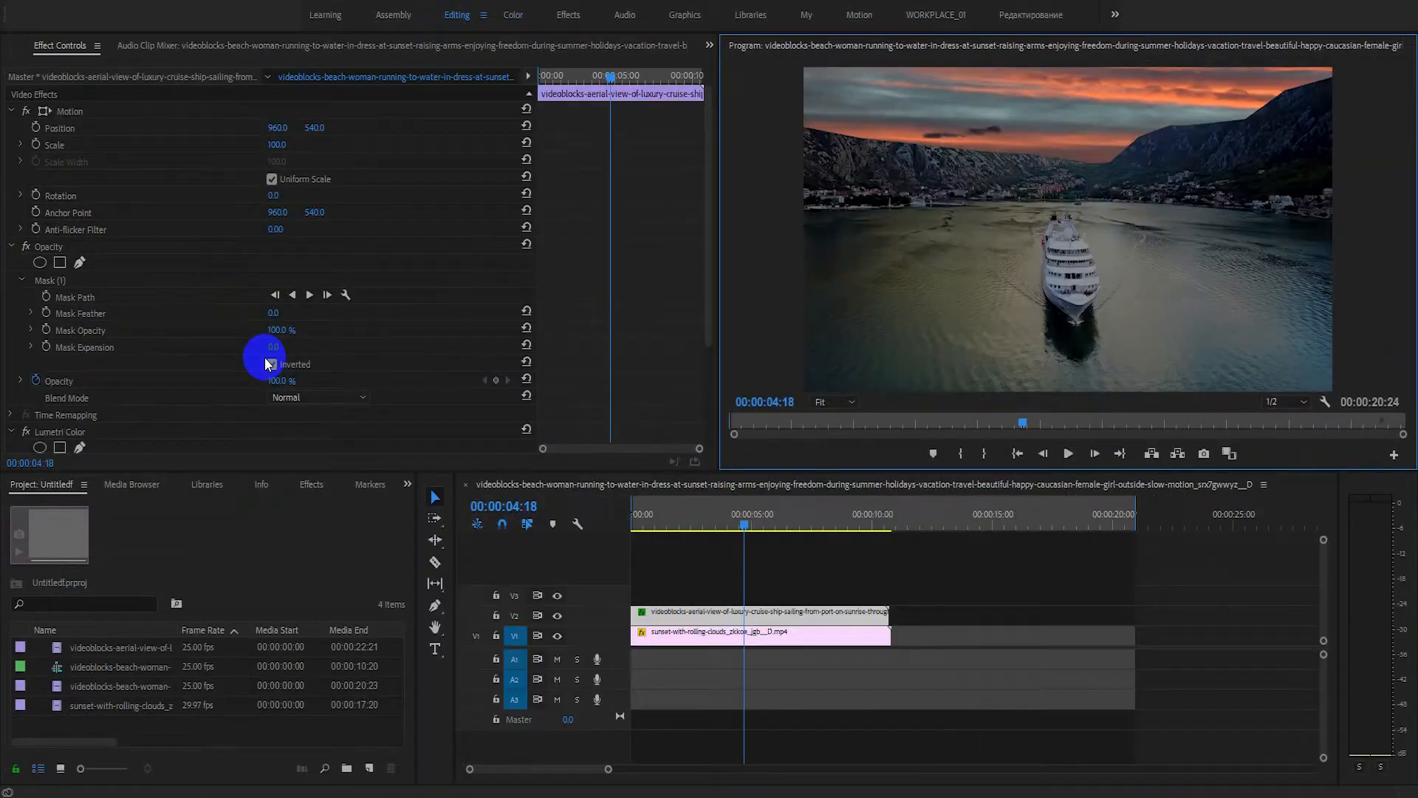
left_click_drag(711, 212, 702, 311)
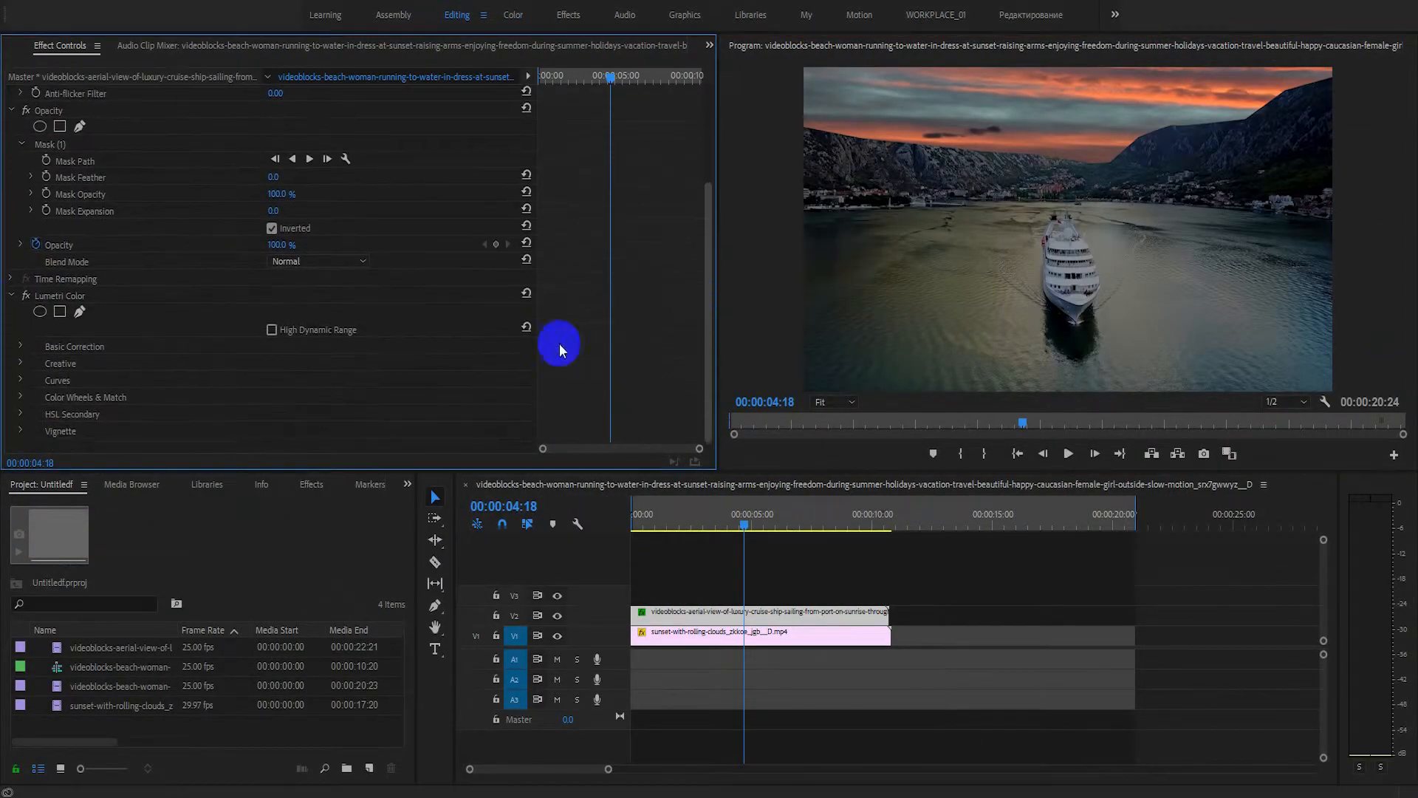
left_click(11, 295)
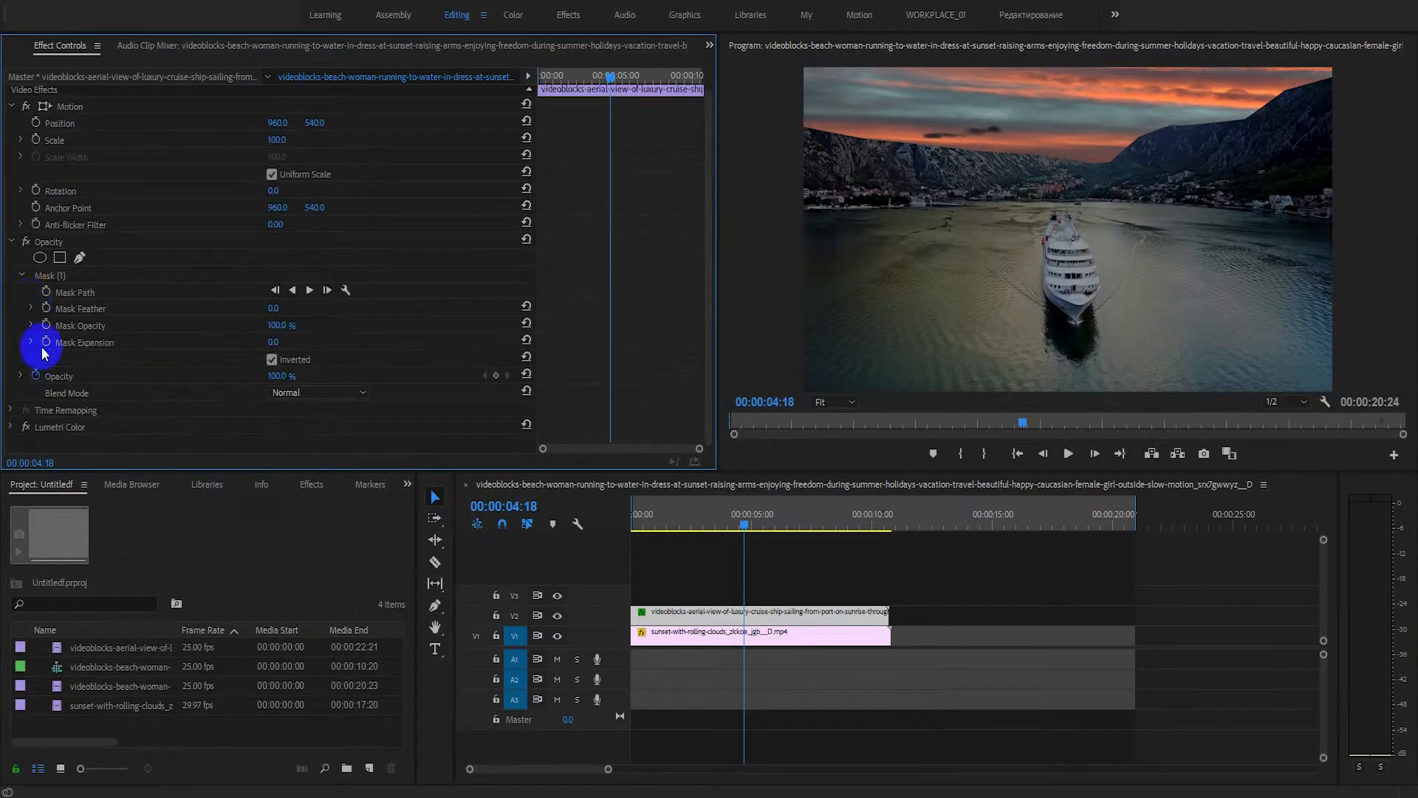
left_click(26, 428)
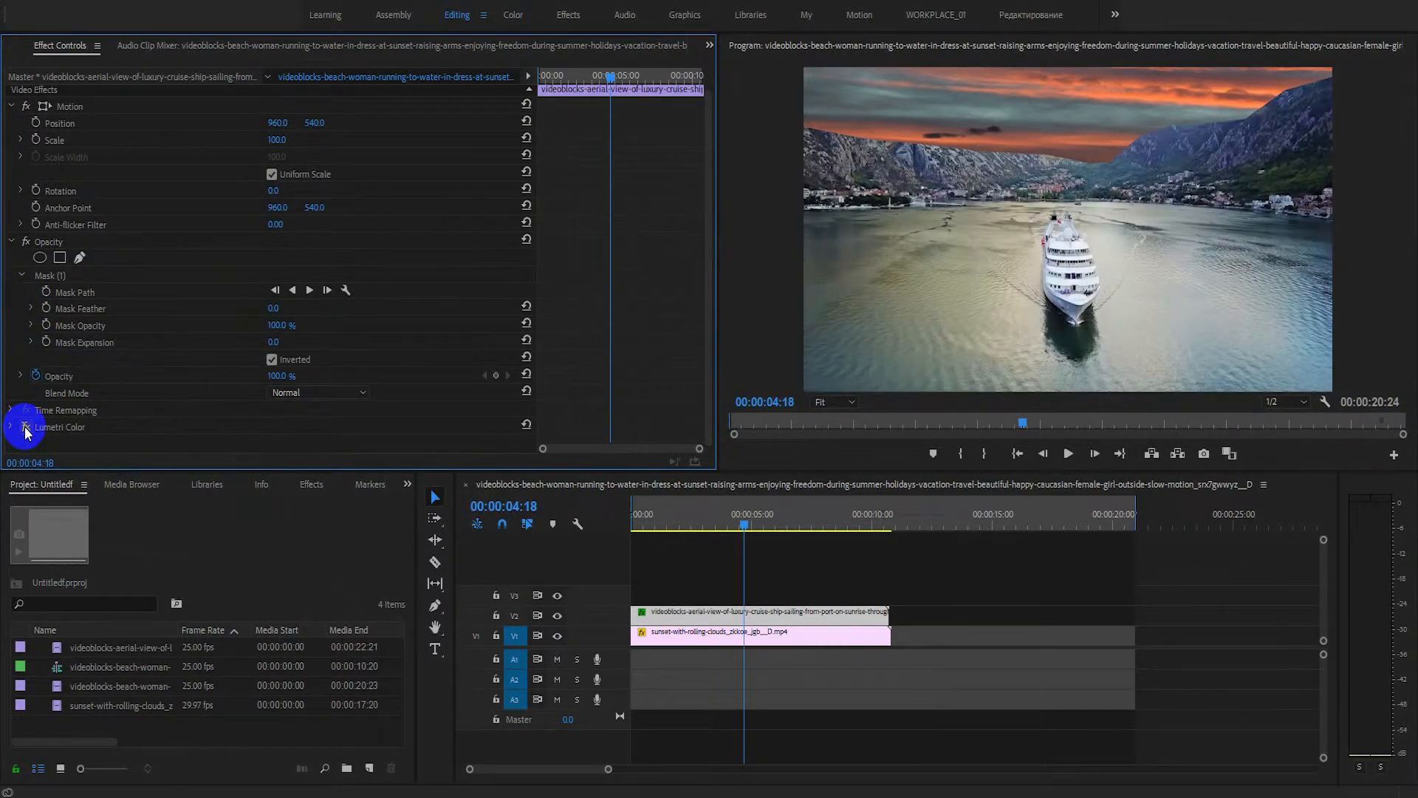
left_click(25, 428)
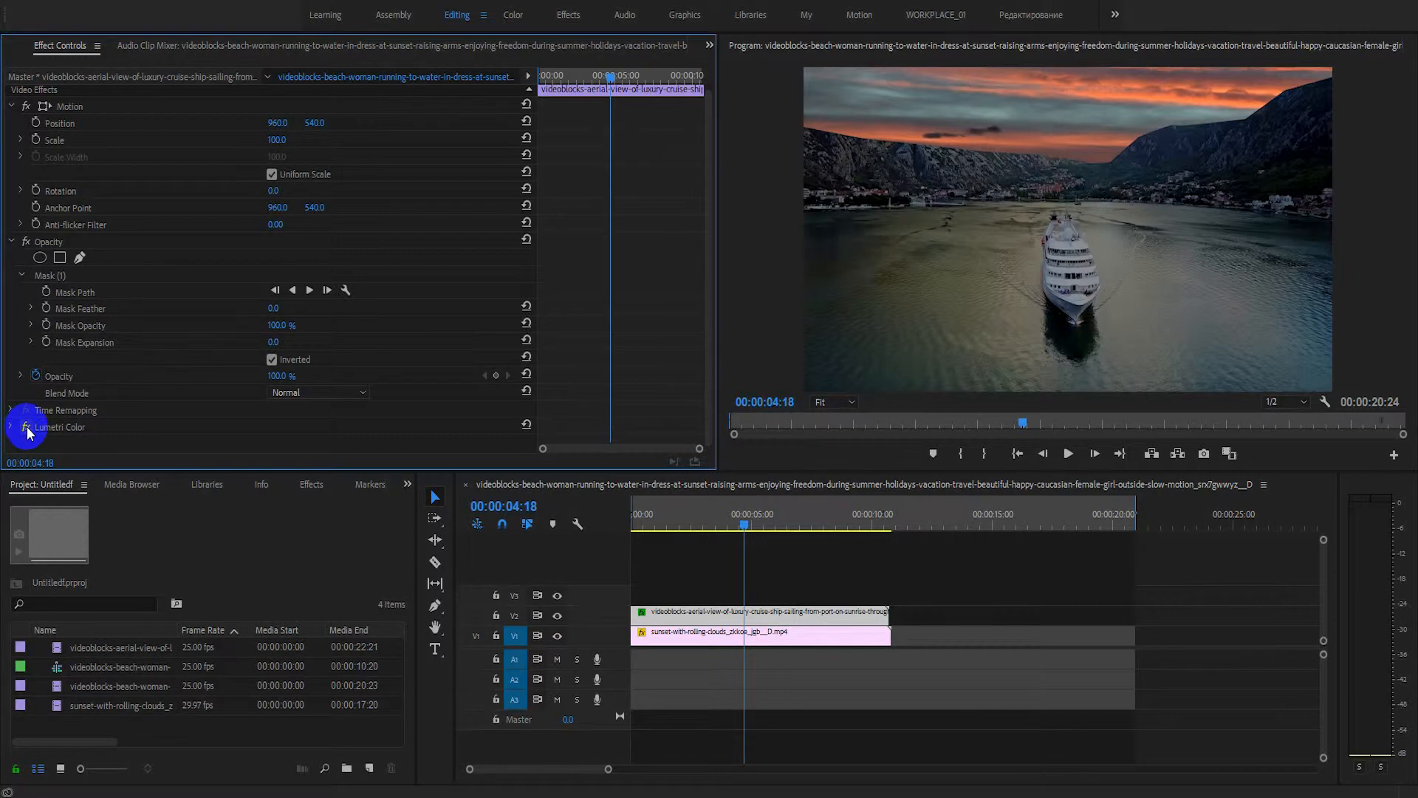
Copy the Lumetri Color effect from the ship clip and paste it onto the sunset clouds clip on V1.
left_click(63, 429)
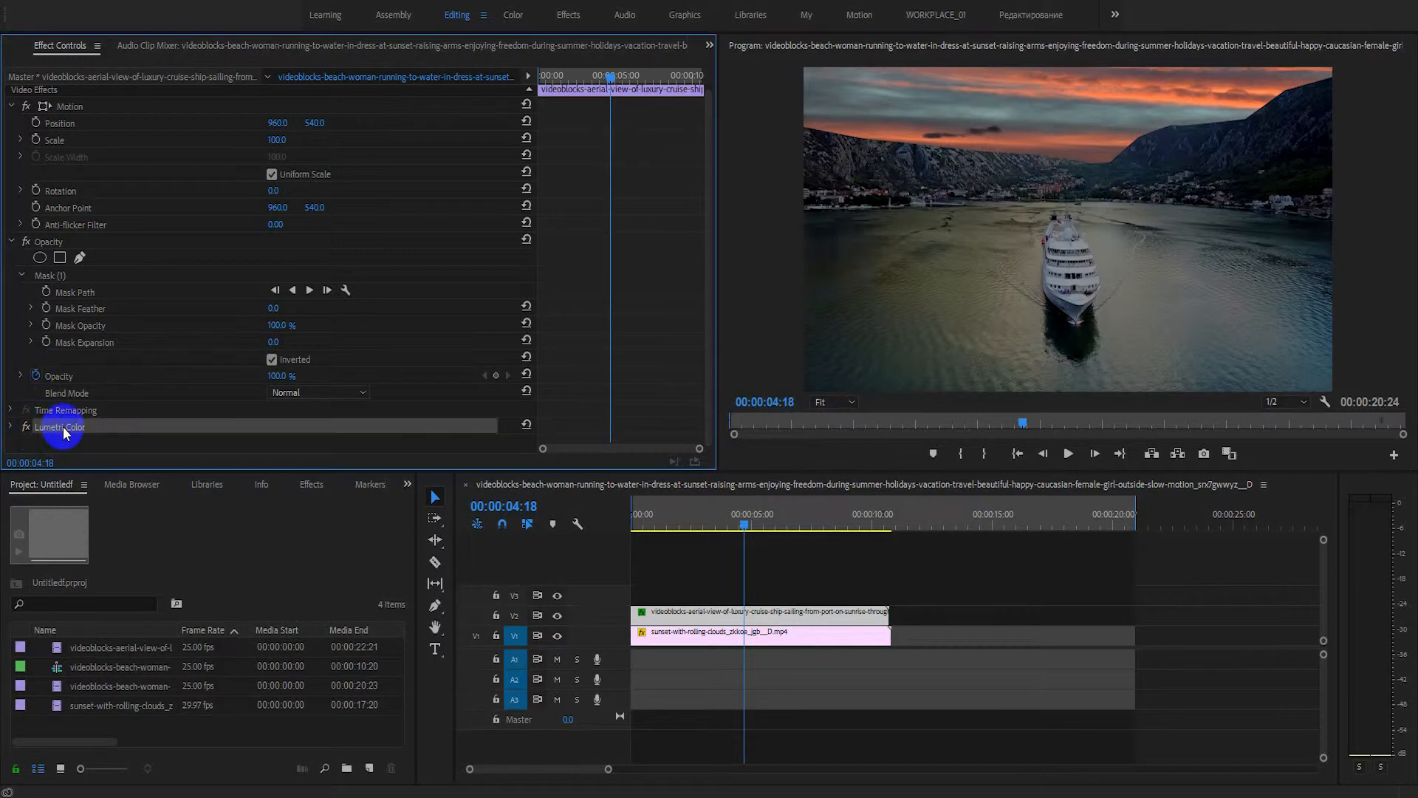
right_click(63, 429)
left_click(89, 517)
left_click(793, 610)
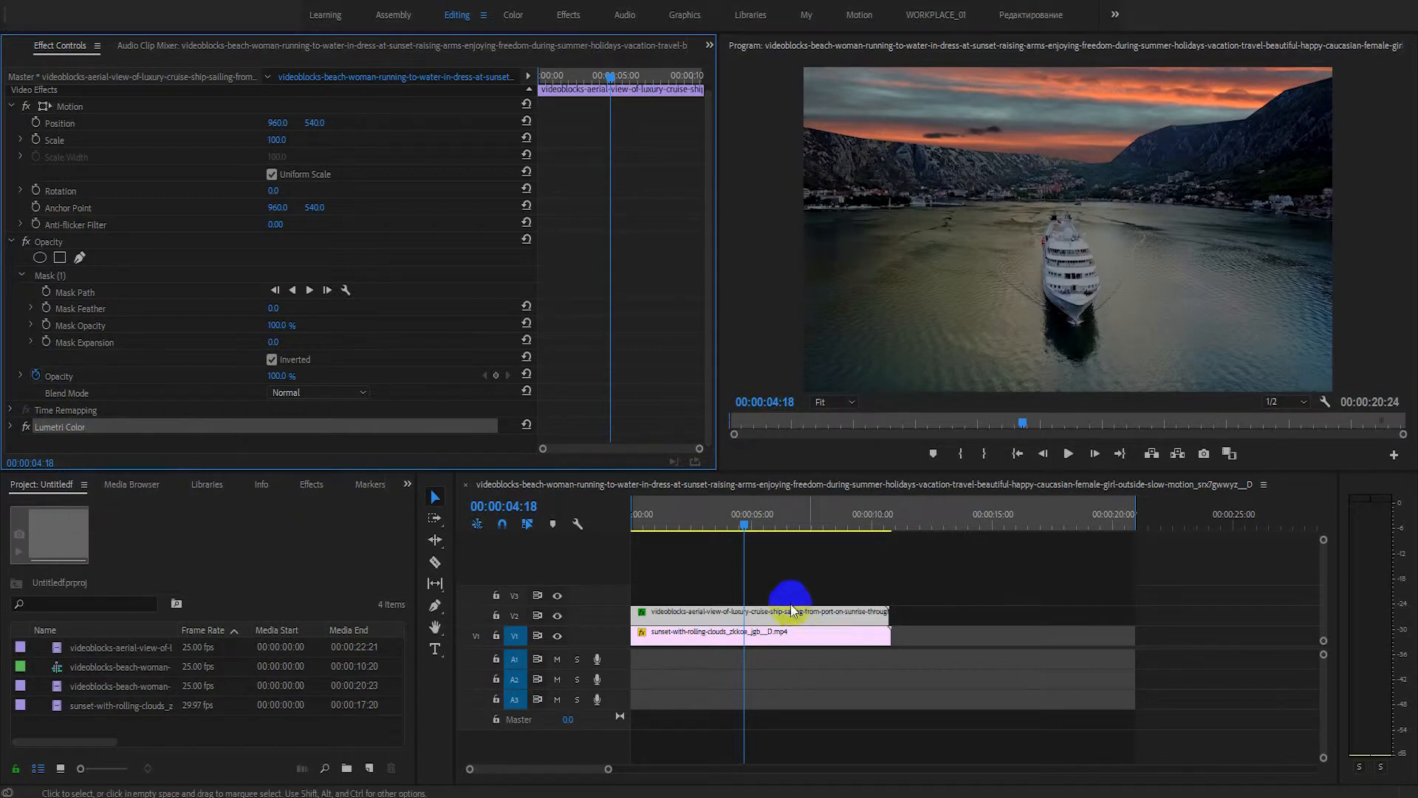
left_click(761, 637)
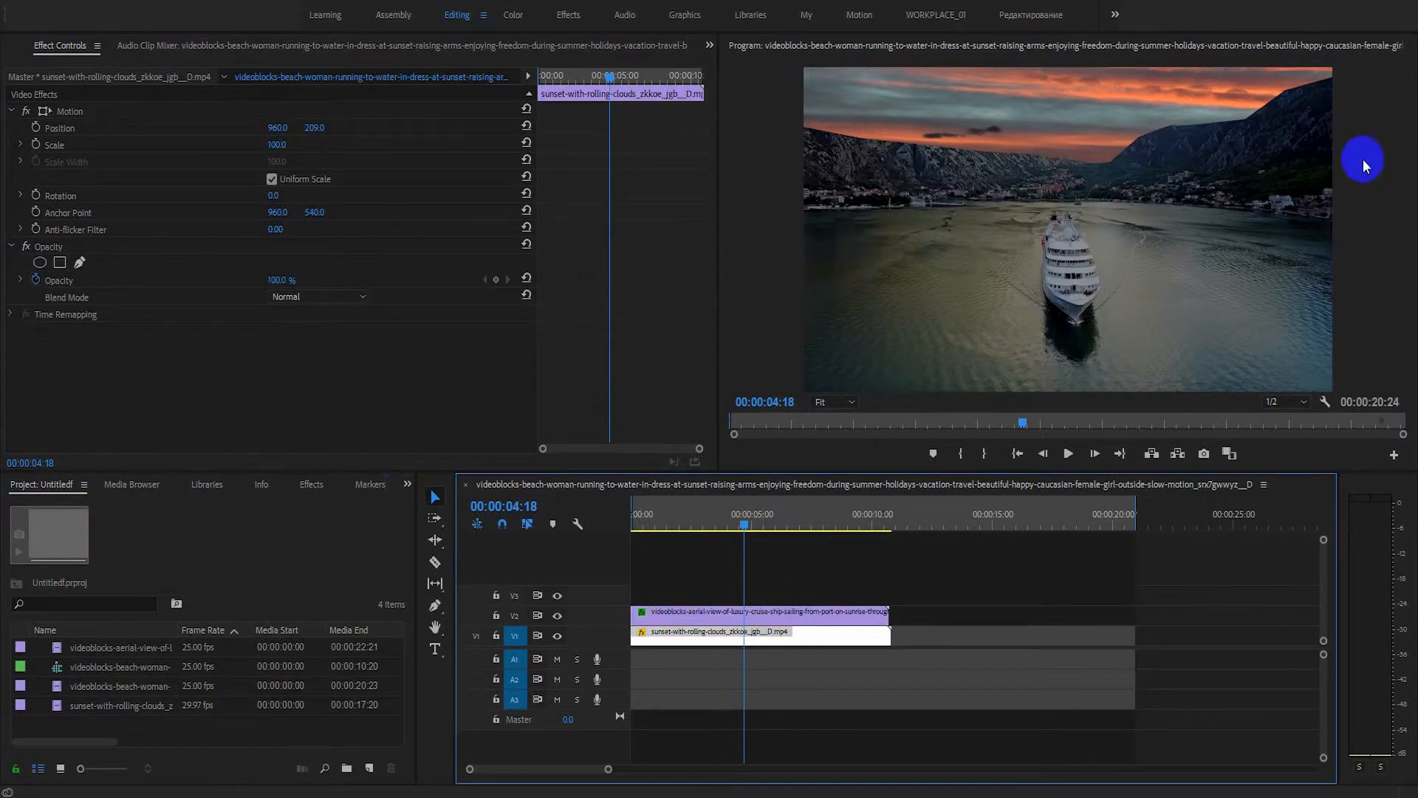
key("ctrl+v")
Dismiss the Internet Download Manager registration dialog and play the sequence to check the graded composite.
left_click(838, 458)
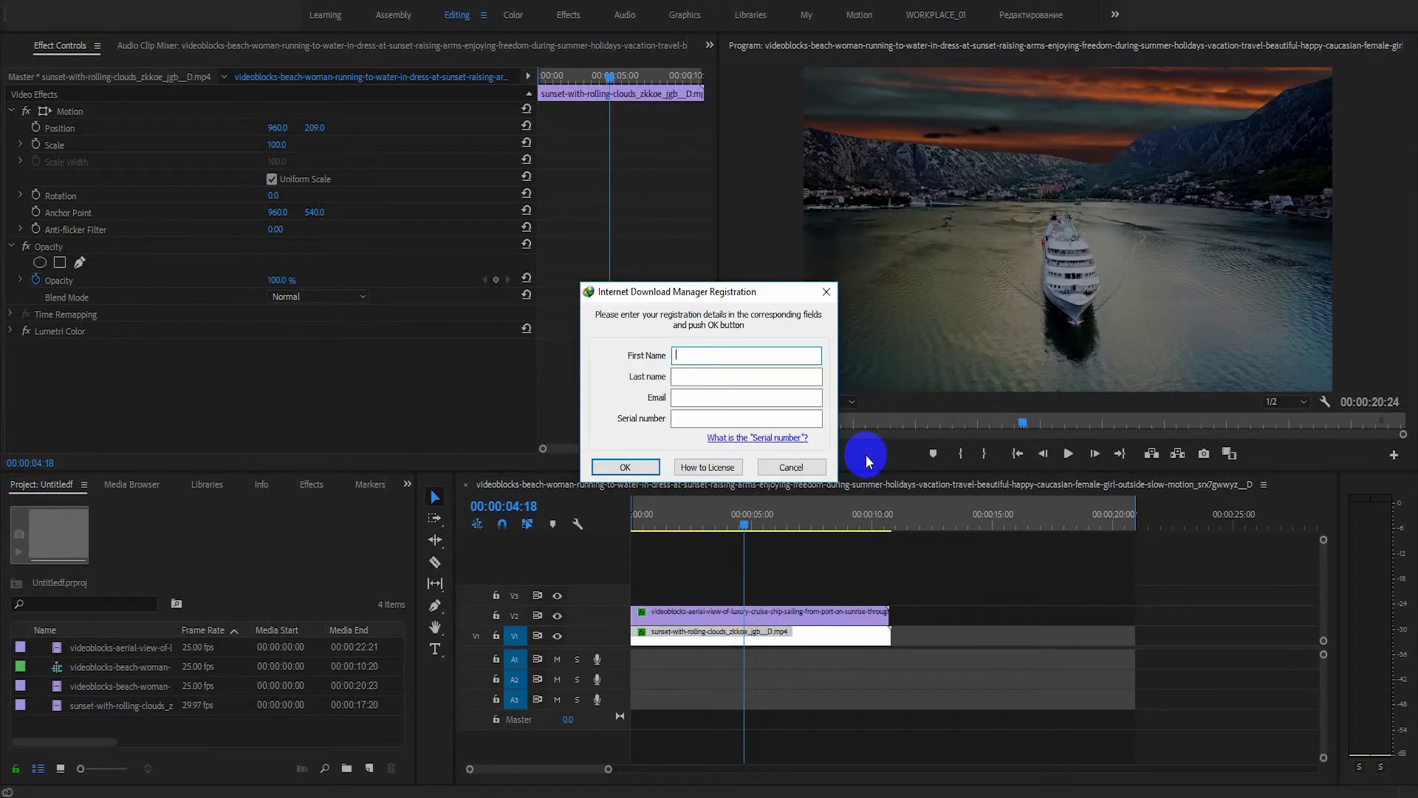
left_click(807, 464)
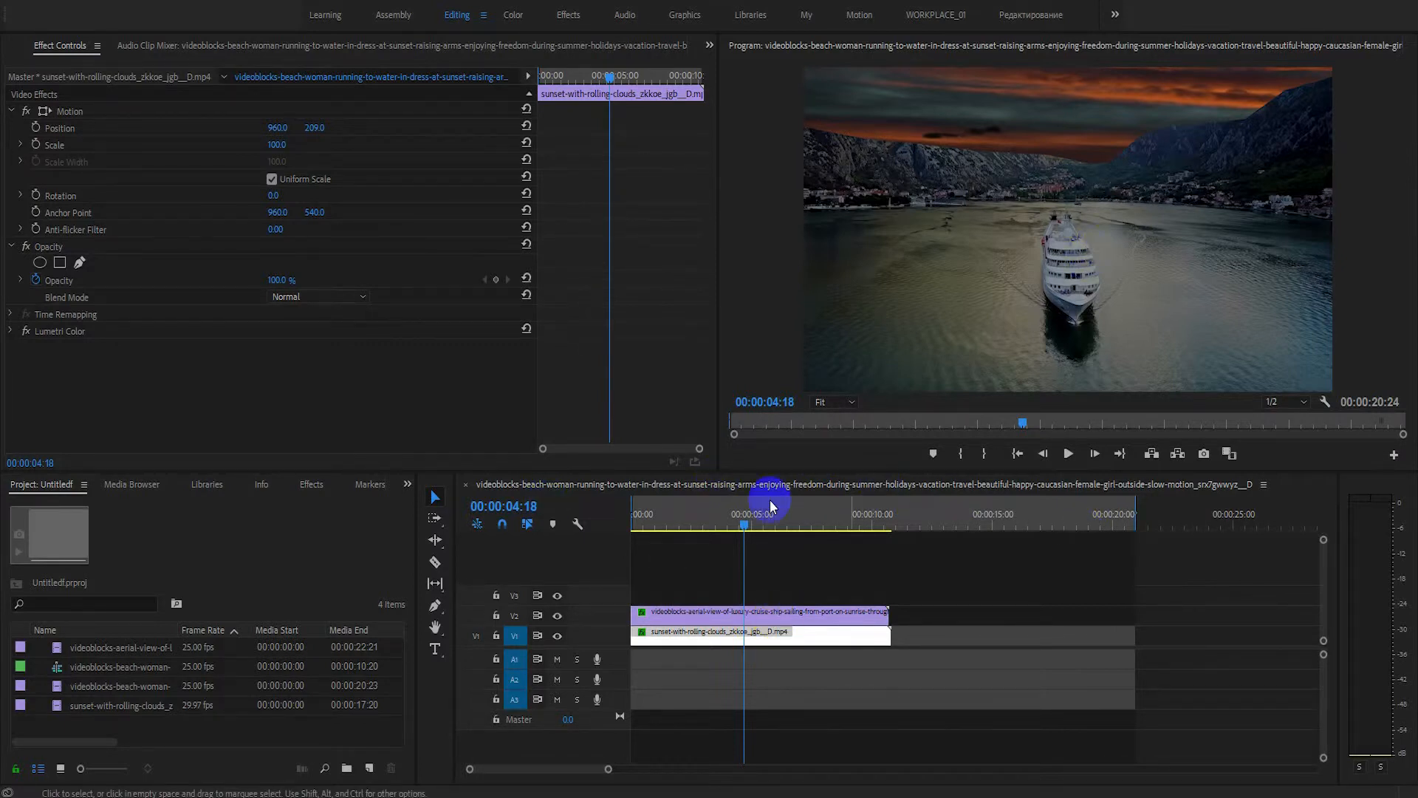
left_click(1068, 454)
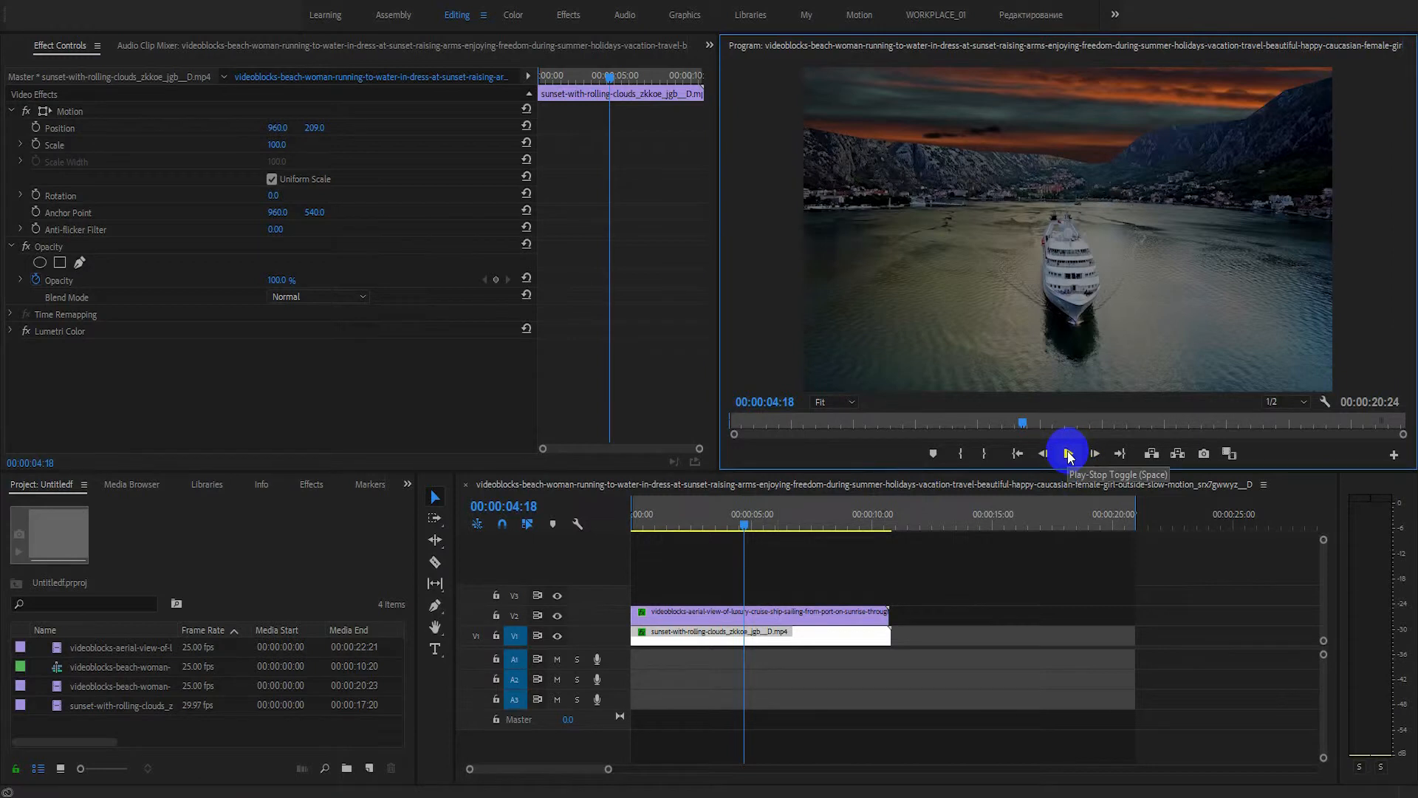
left_click(1068, 454)
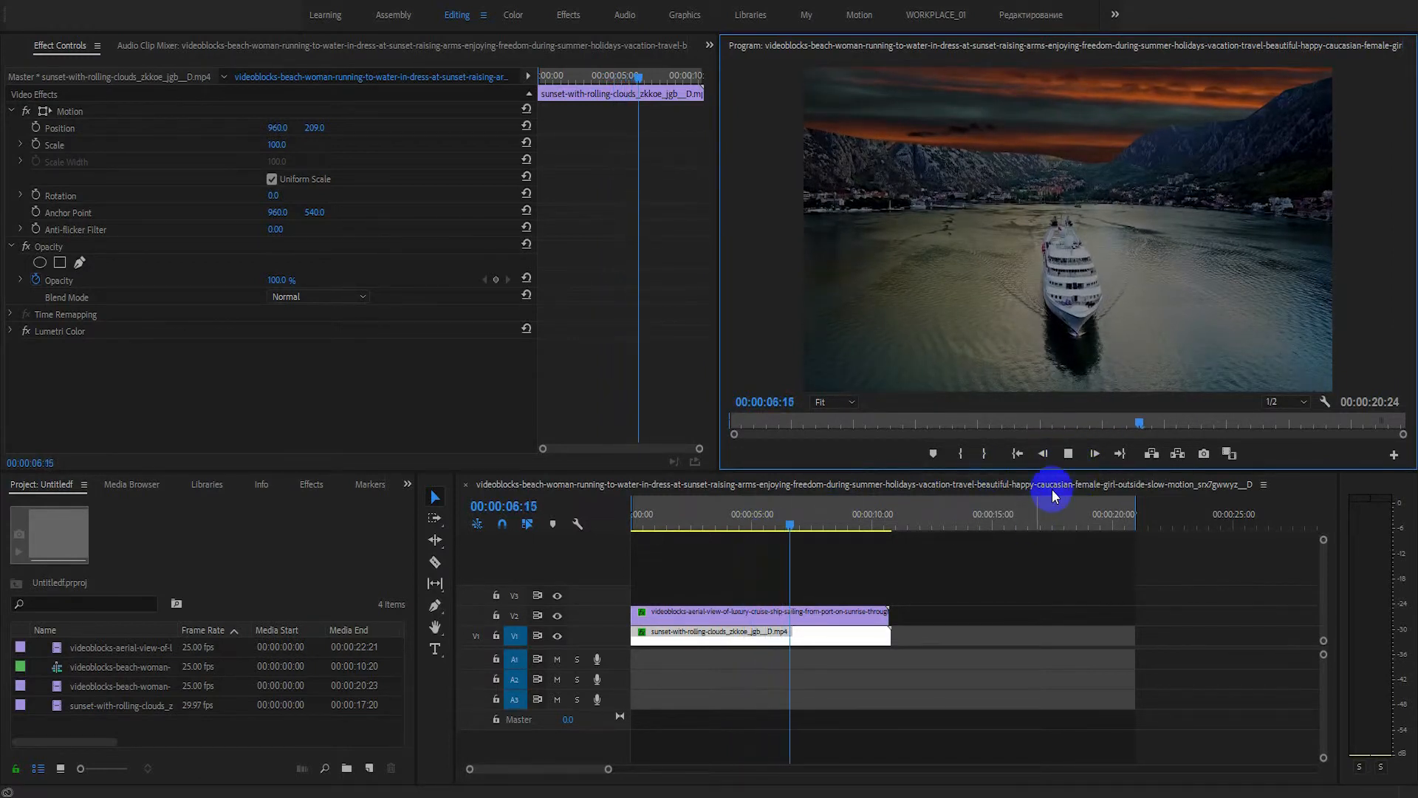
left_click(1068, 454)
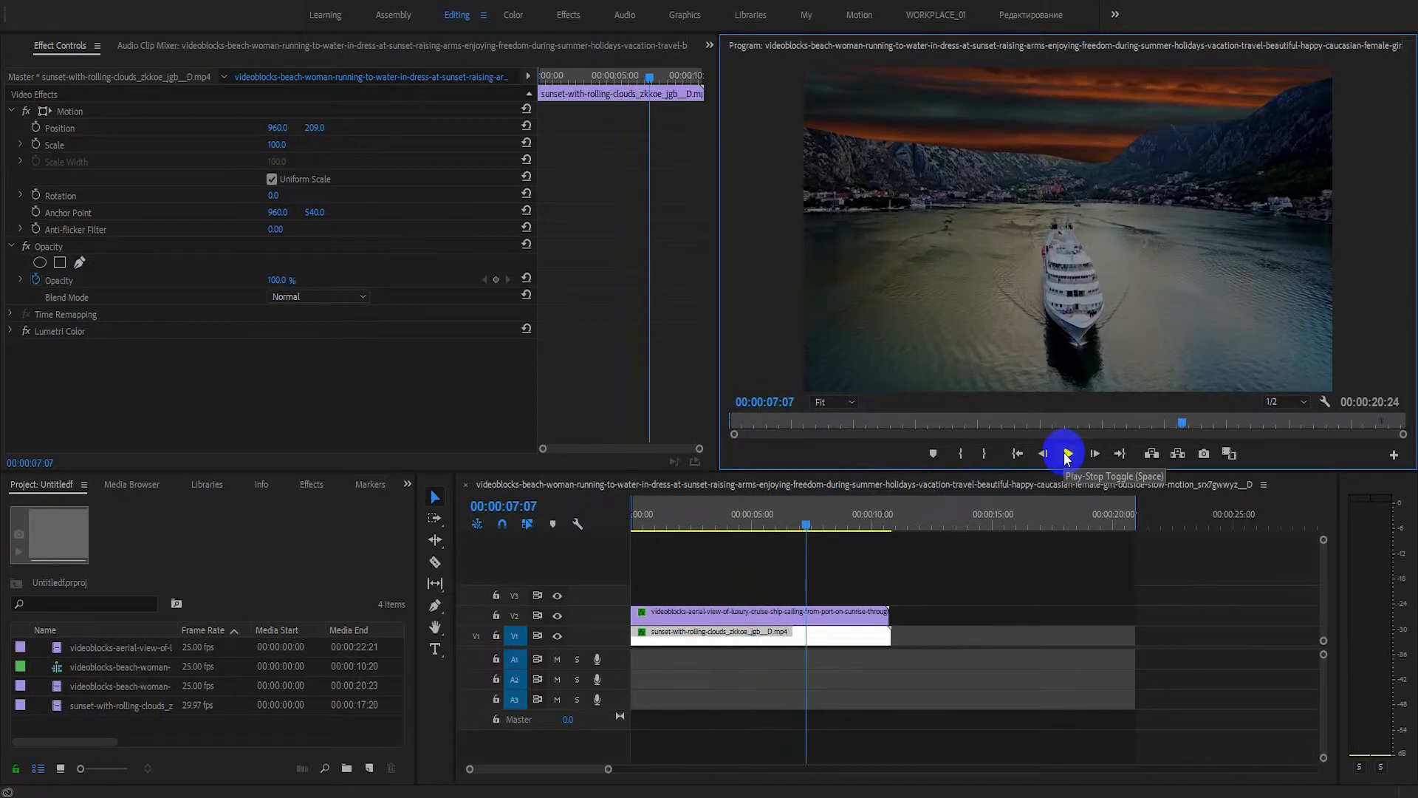